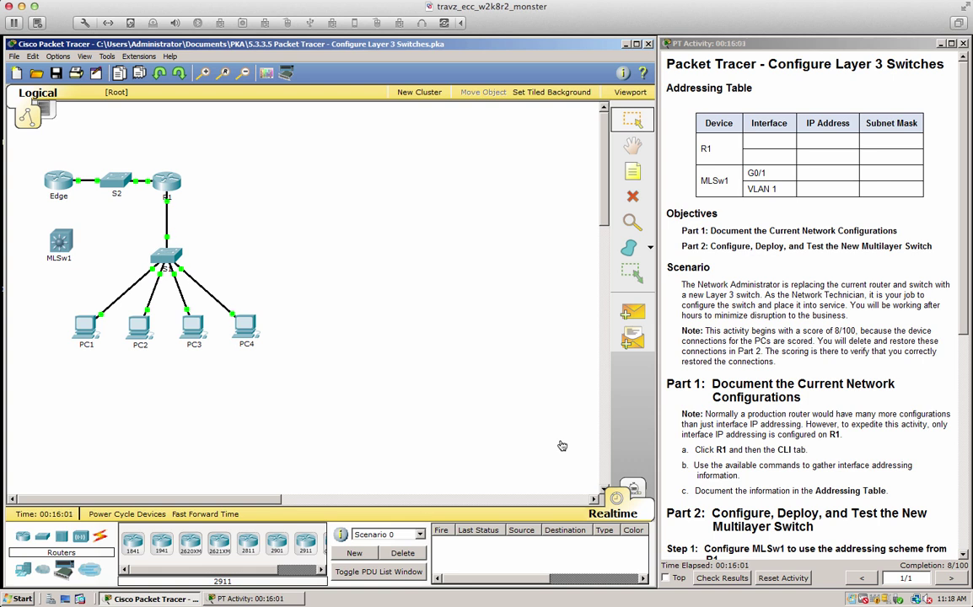
Step: Bring the activity instructions to the front and scroll through them
click(798, 229)
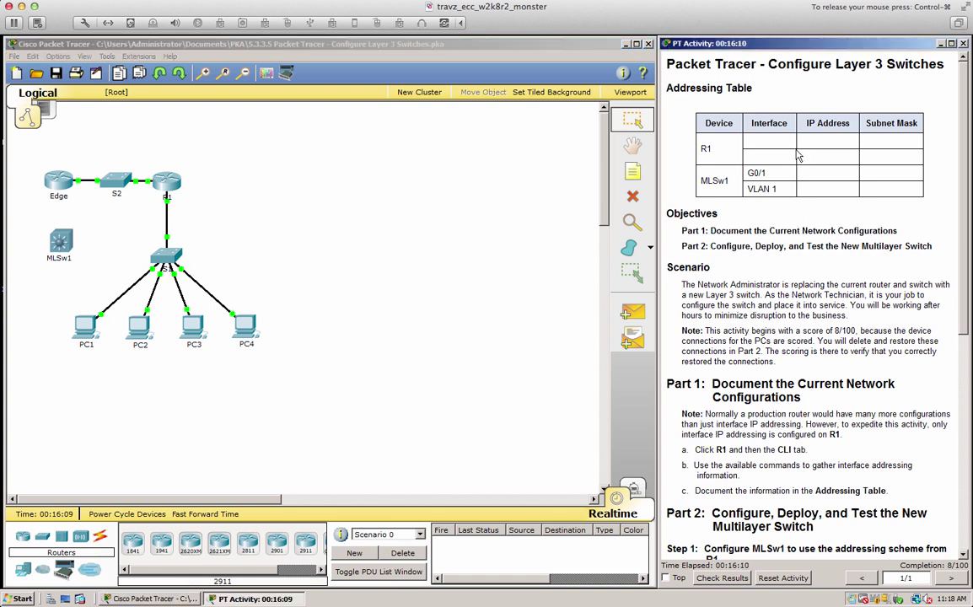
scroll(798, 154, down, 1)
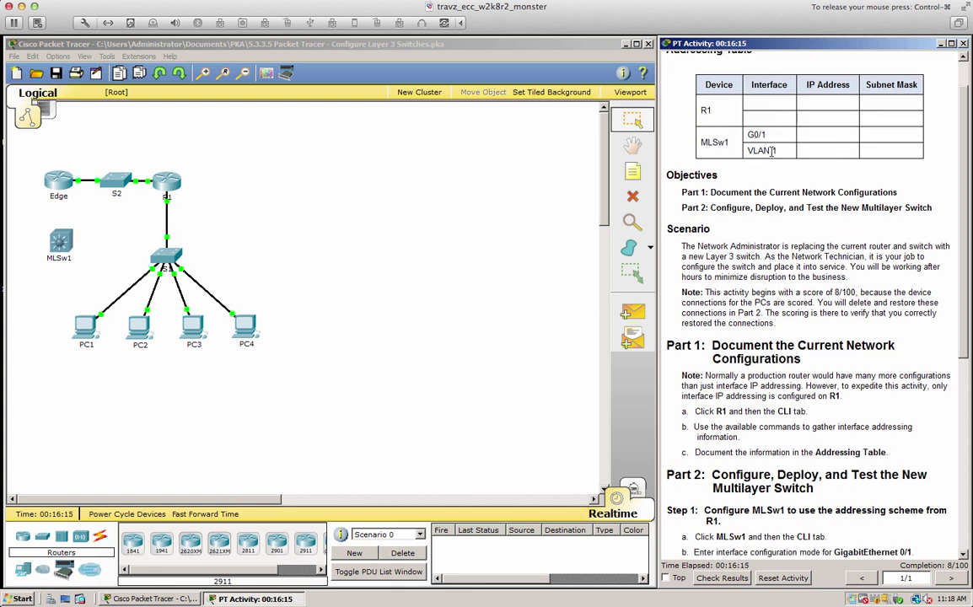
scroll(773, 172, down, 1)
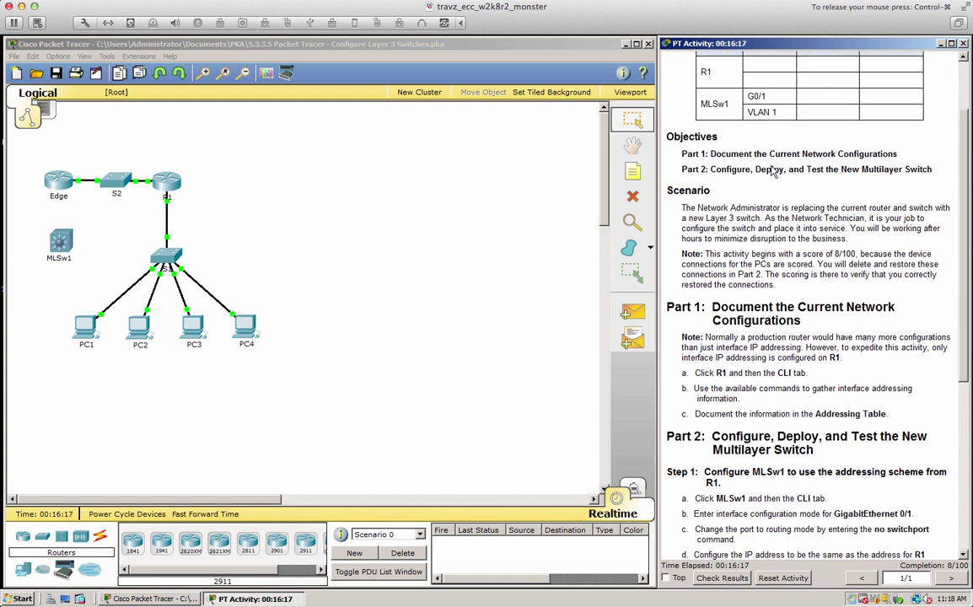
scroll(773, 171, down, 1)
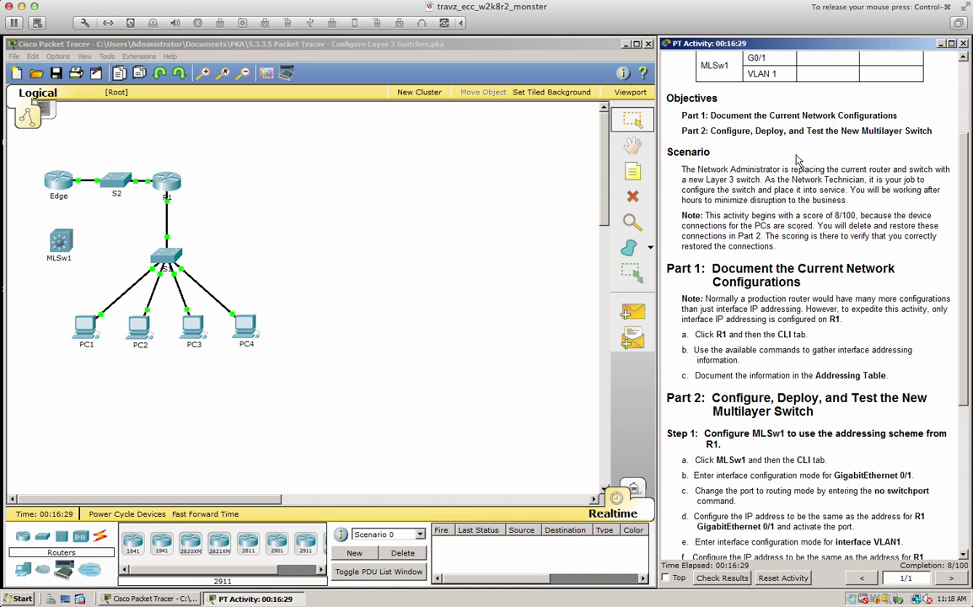
scroll(798, 161, down, 3)
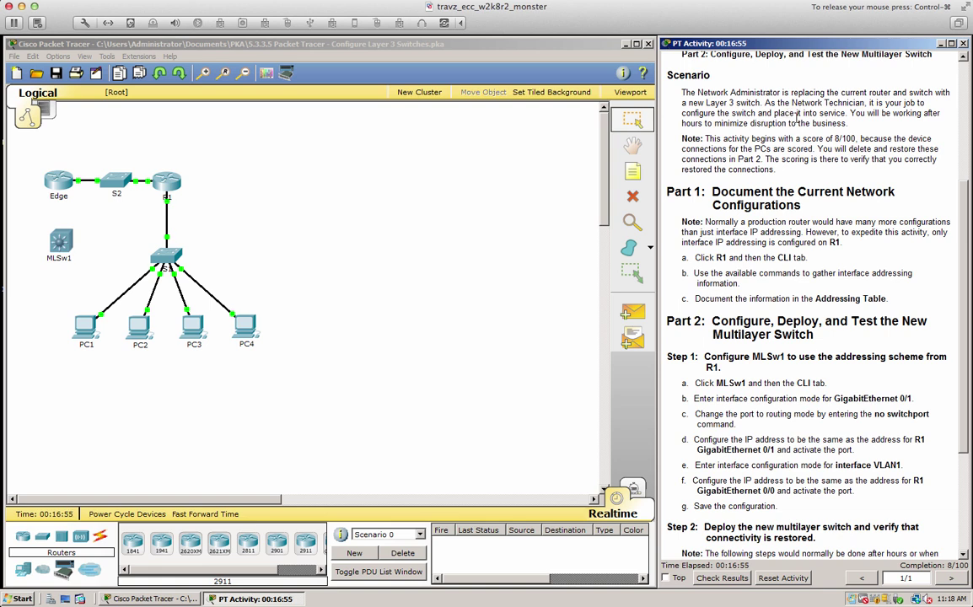
scroll(802, 135, down, 1)
scroll(801, 135, down, 1)
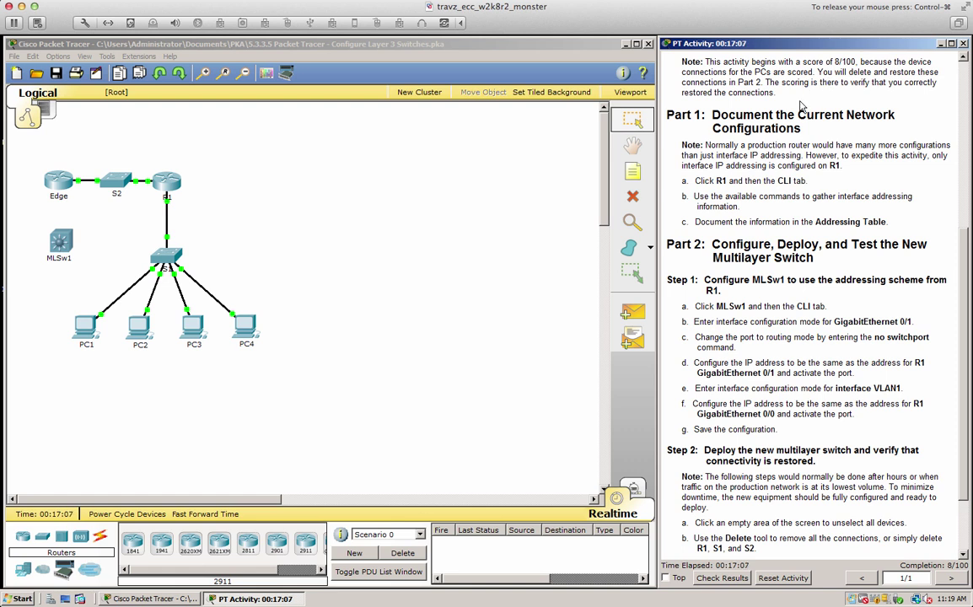
scroll(799, 127, down, 1)
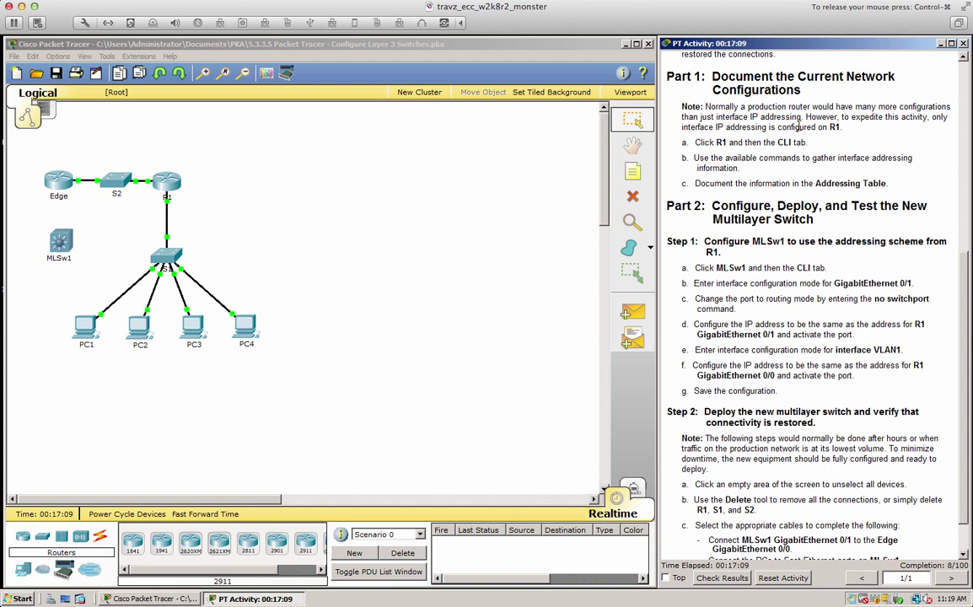
scroll(800, 127, down, 1)
scroll(799, 127, up, 1)
Step: Open R1's command line and enter privileged EXEC mode with en
click(174, 184)
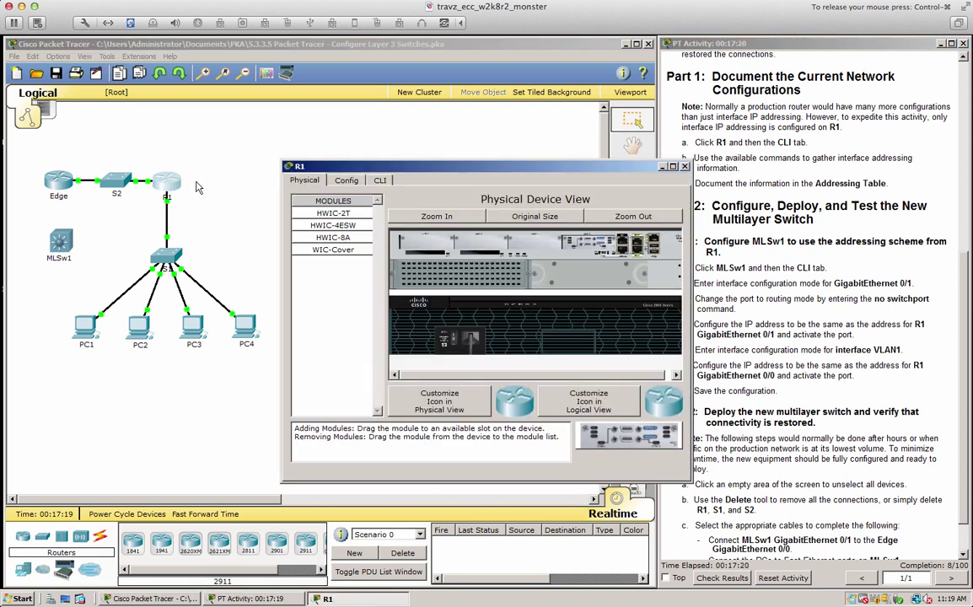
drag(492, 175, 447, 114)
click(335, 121)
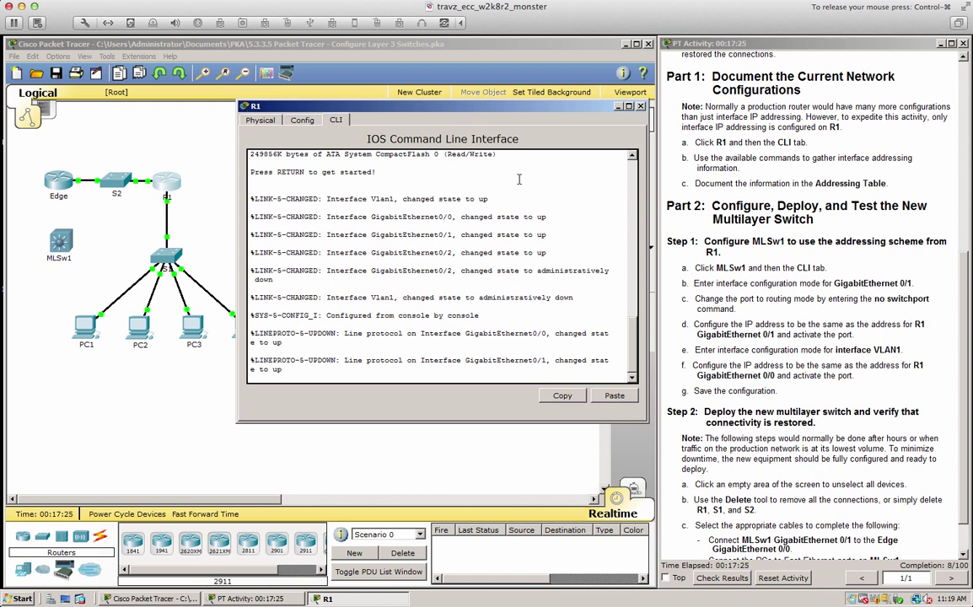
key(Return)
key(Return)
key(Return)
key(Return)
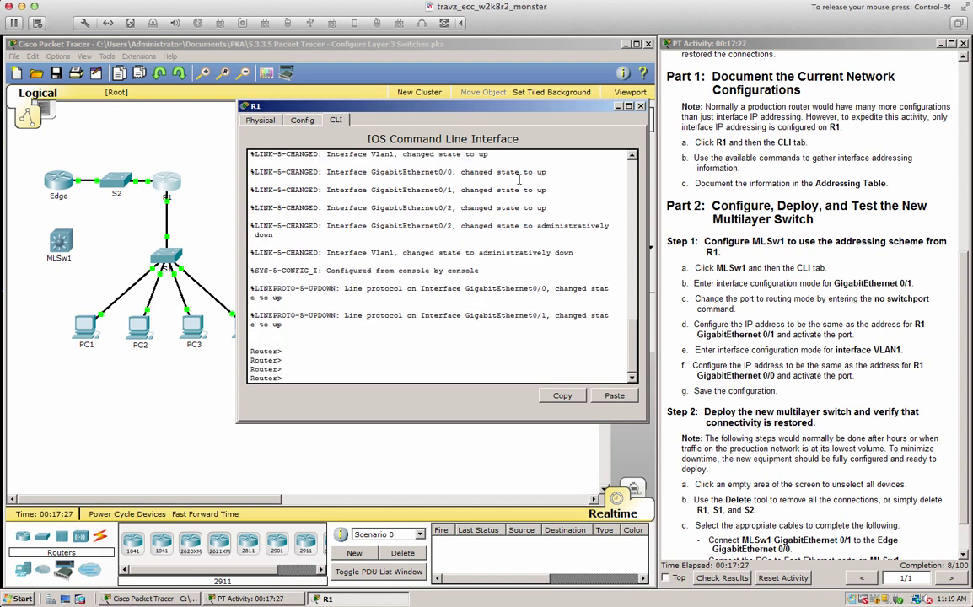
text(en)
key(Return)
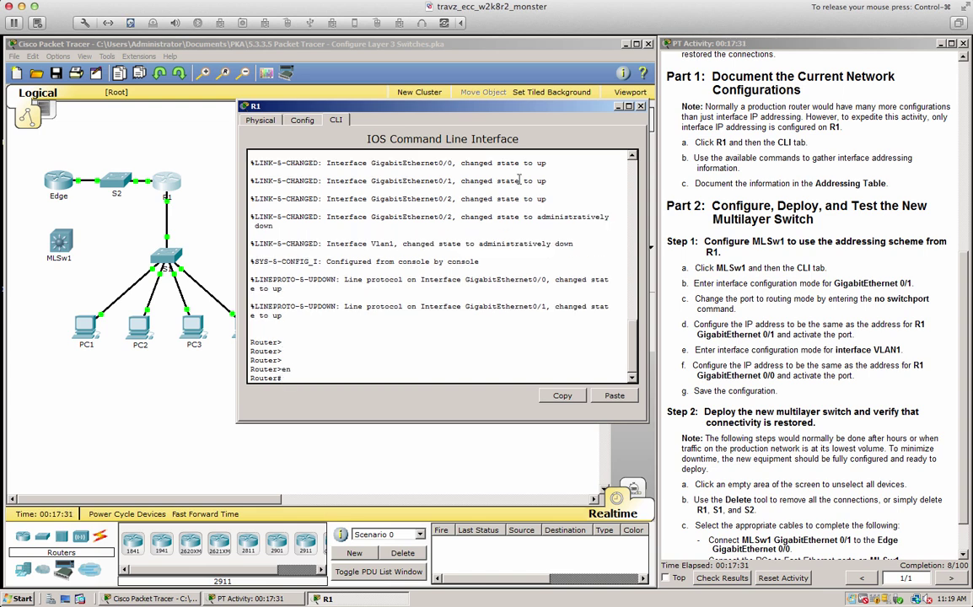
key(Return)
key(Return)
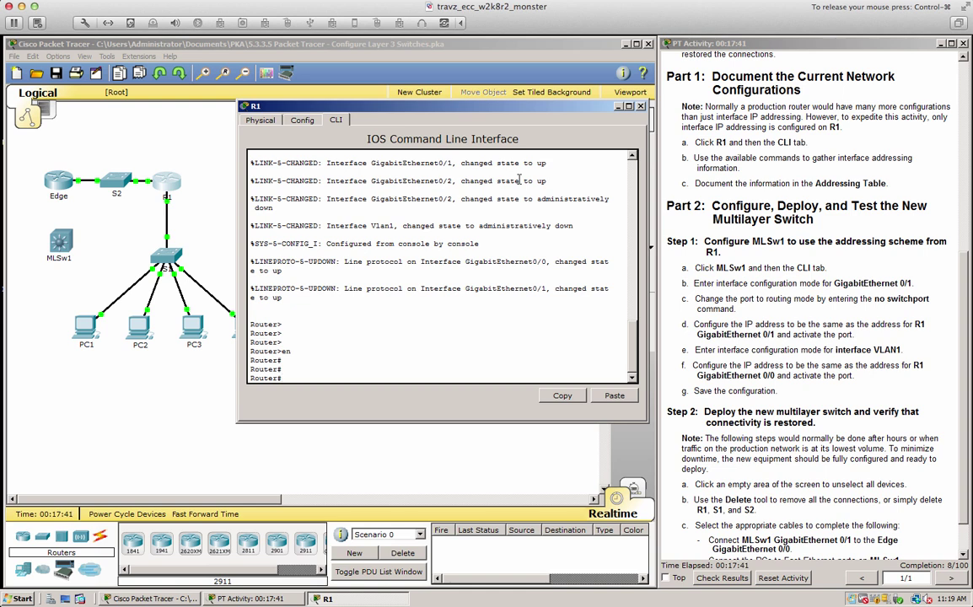
text(sh ip interface bri)
Step: Run show ip interface brief on R1, listing Gi0/0 172.16.31.1 and Gi0/1 192.168.0.2
key(Tab)
key(Return)
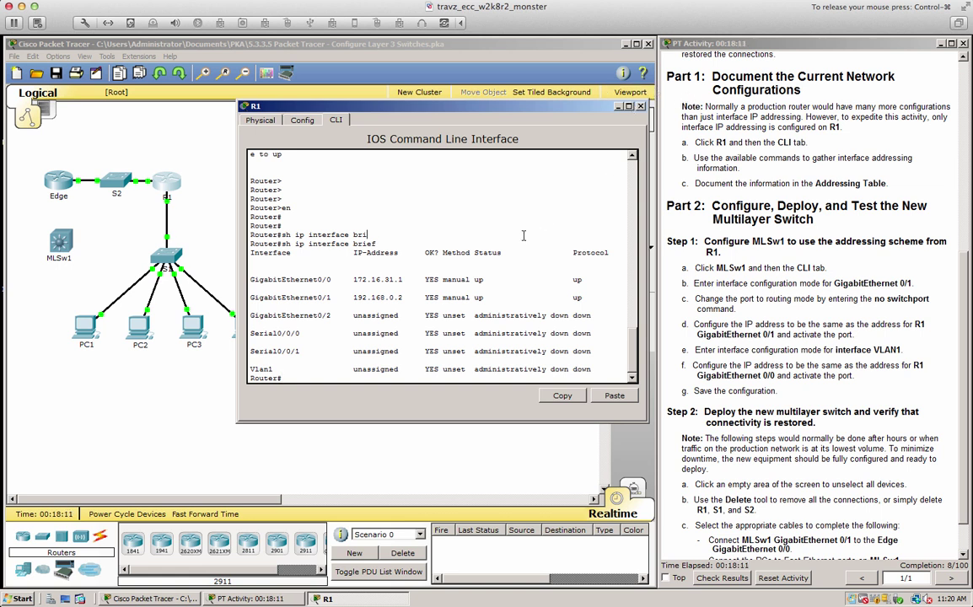
key(Return)
key(Return)
key(Return)
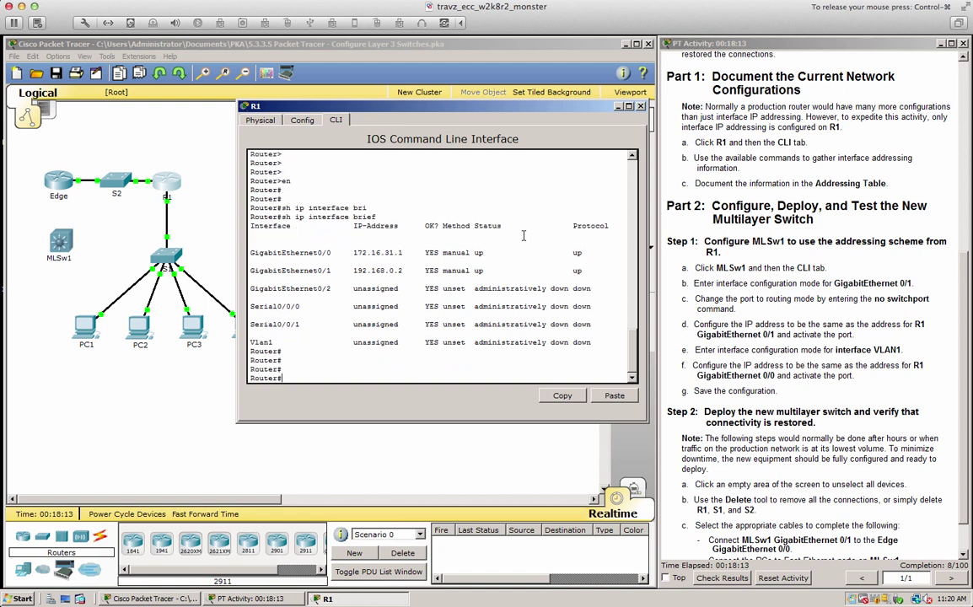
Step: Run sh run on R1 and page through its full running configuration
text(sh run)
key(Return)
key(Return)
key(Return)
key(Return)
key(Return)
key(Return)
key(Return)
key(Return)
key(Return)
key(Return)
key(Return)
key(Return)
key(Return)
key(Return)
key(Return)
key(Return)
key(Return)
key(Return)
key(Return)
key(Return)
key(Return)
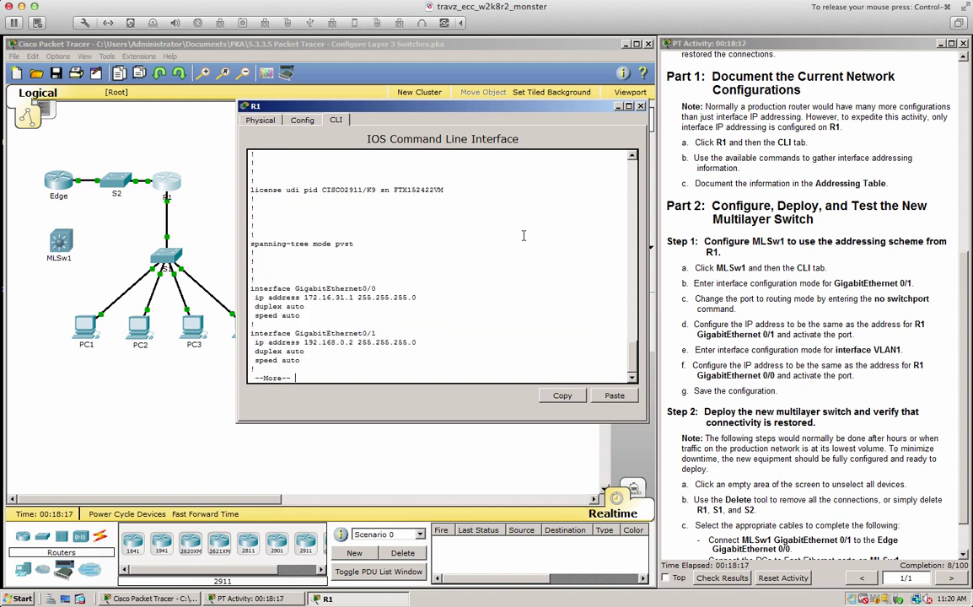
key(Return)
key(Return)
key(Return)
key(Return)
key(Return)
key(Return)
key(Return)
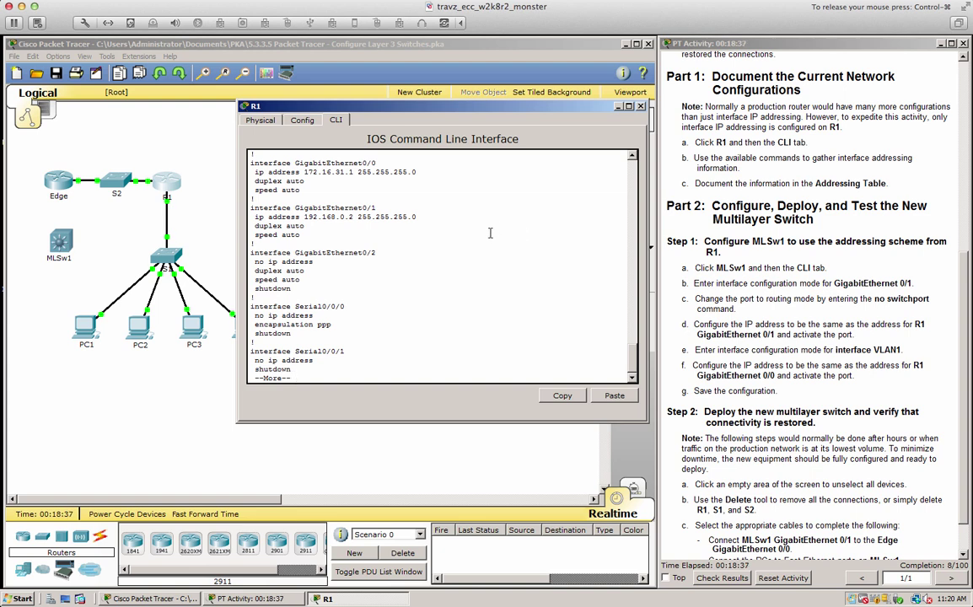
key(Return)
key(Return)
key(Return)
key(Return)
key(Return)
key(Return)
key(Return)
key(Return)
key(Return)
key(Return)
key(Return)
key(Return)
key(Return)
key(Return)
key(Return)
key(Return)
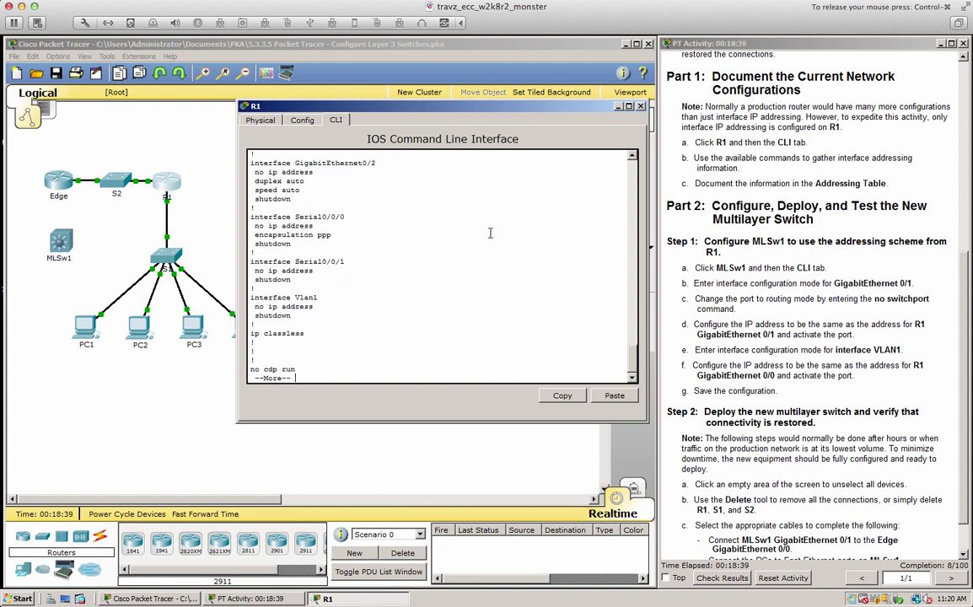
key(Return)
key(Return)
key(Return)
key(Return)
key(Return)
key(Return)
key(Return)
key(Return)
key(Return)
key(Return)
key(Return)
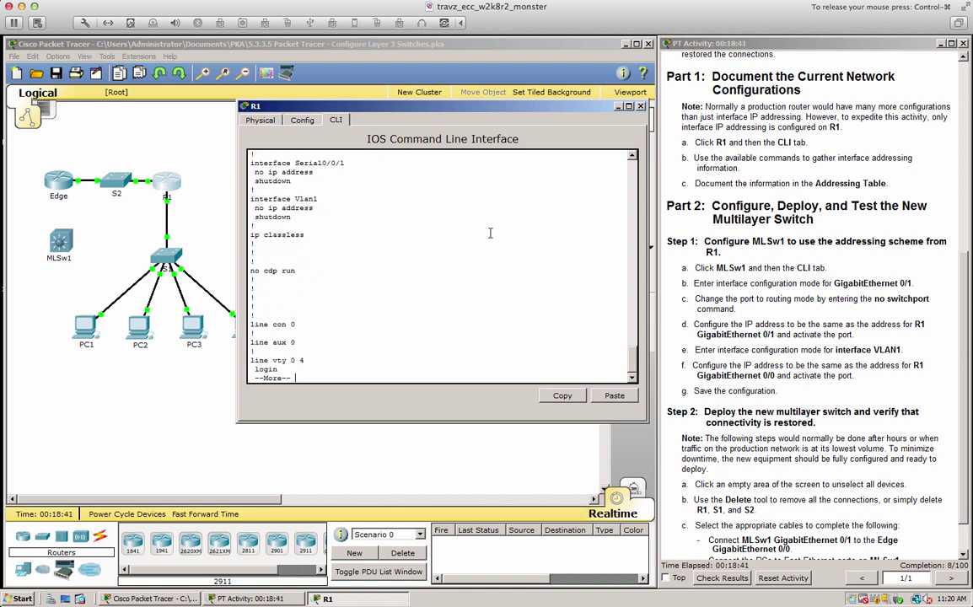
key(Return)
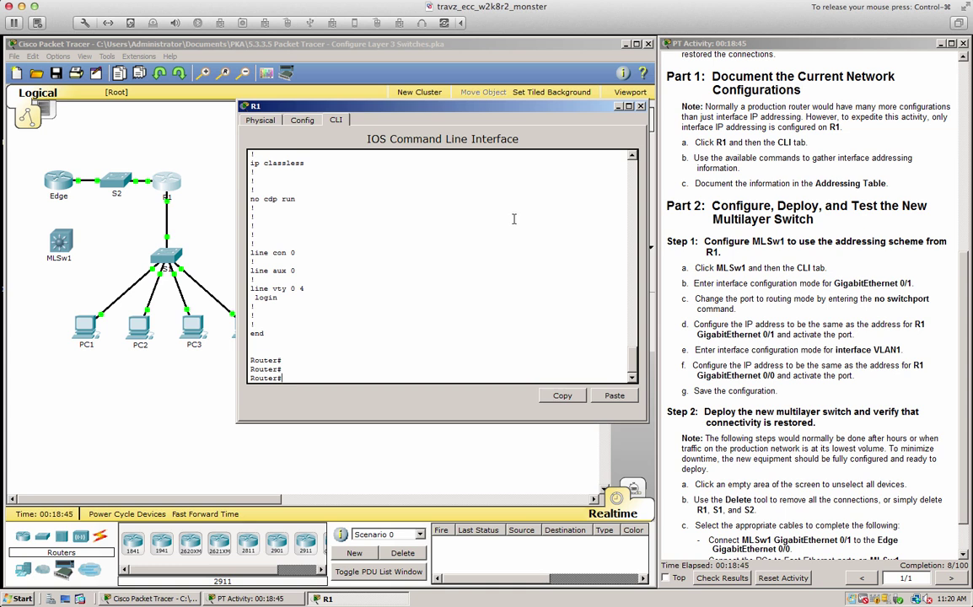
click(641, 106)
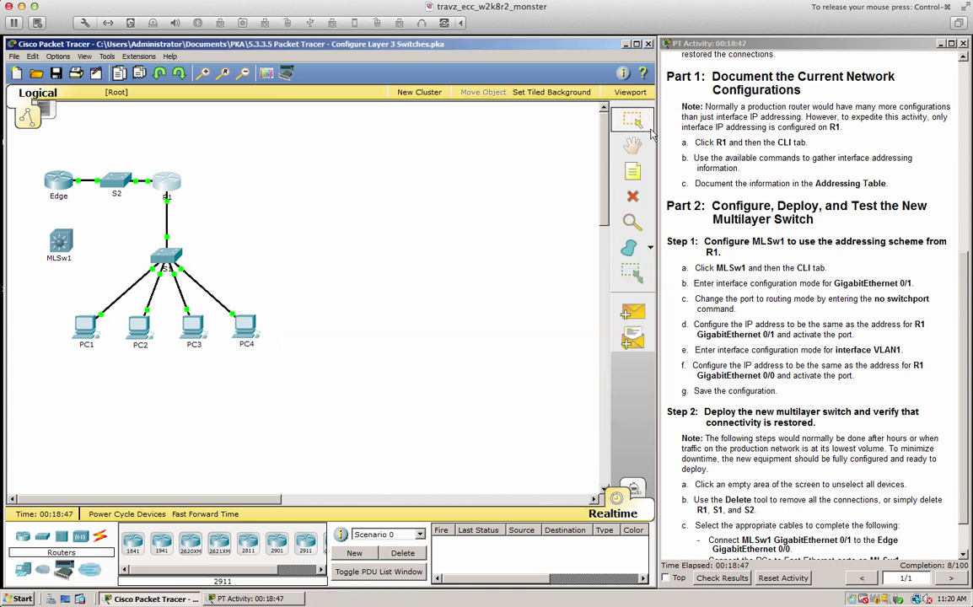
scroll(763, 295, down, 1)
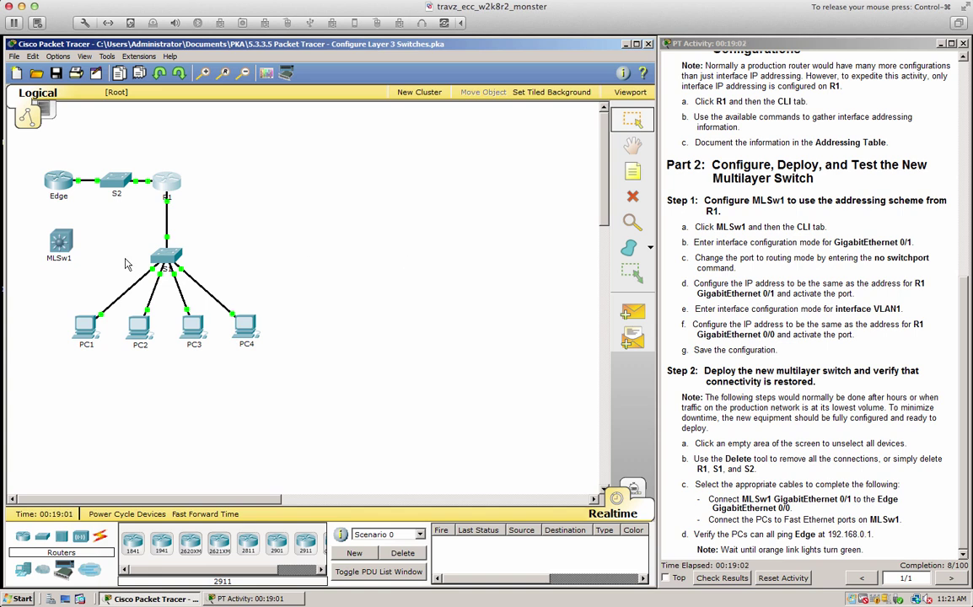
Step: Open MLSw1's CLI and review its WS-C3560-24PS boot output
click(61, 243)
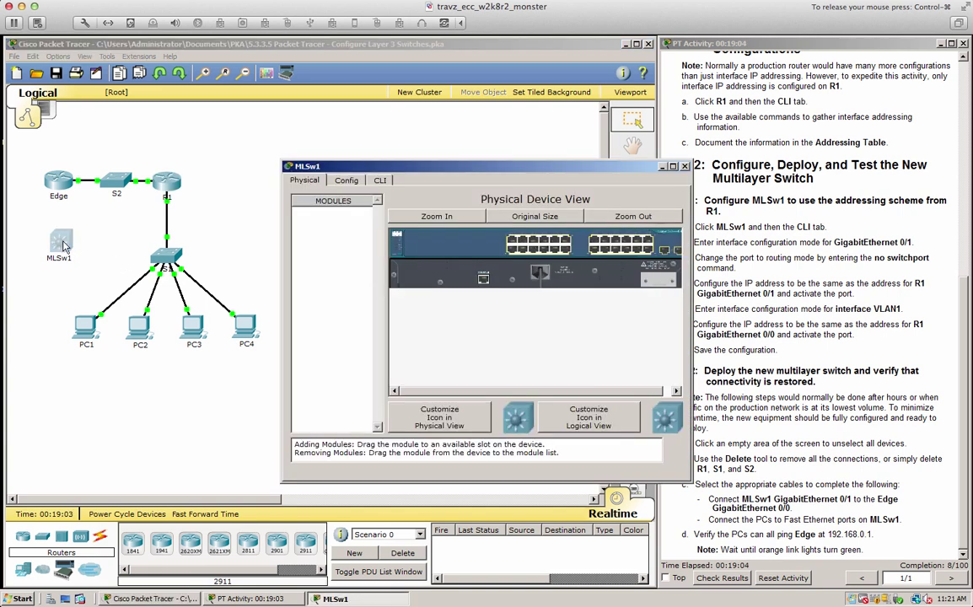
drag(442, 167, 422, 121)
click(311, 125)
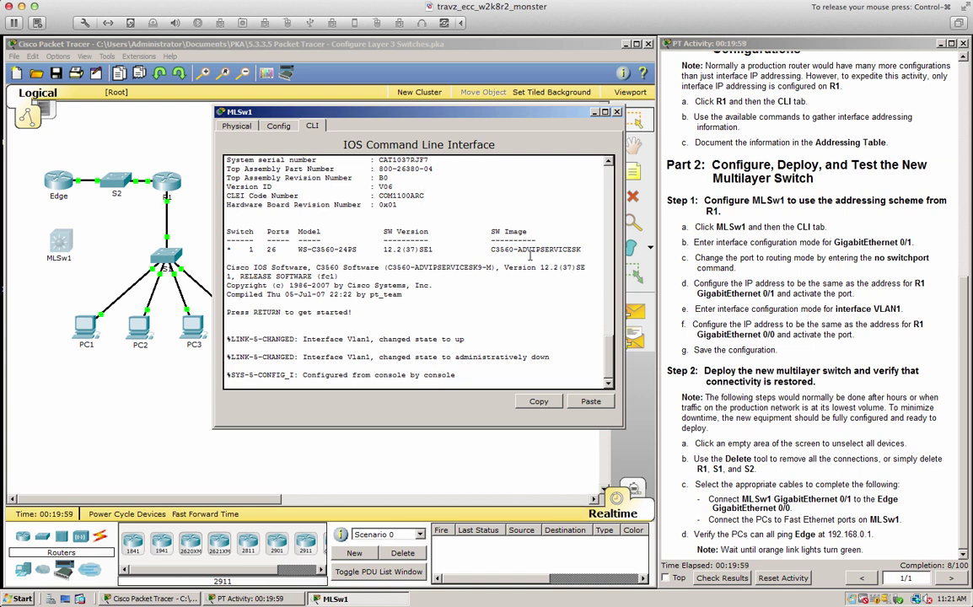
drag(518, 250, 581, 248)
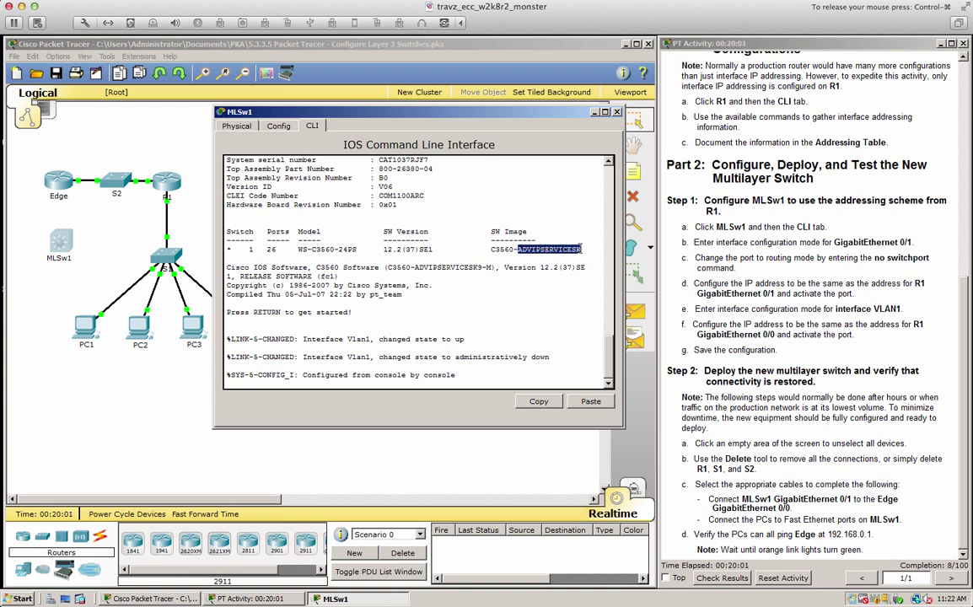
click(478, 246)
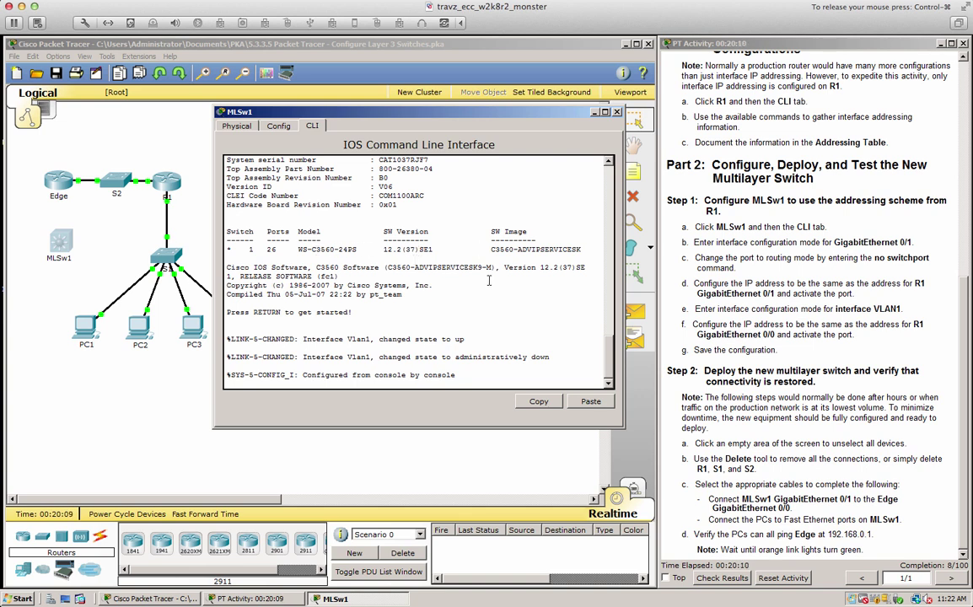
Step: Enter privileged and global configuration mode on MLSw1 and select interface GigabitEthernet 0/1
key(Return)
key(Return)
key(Return)
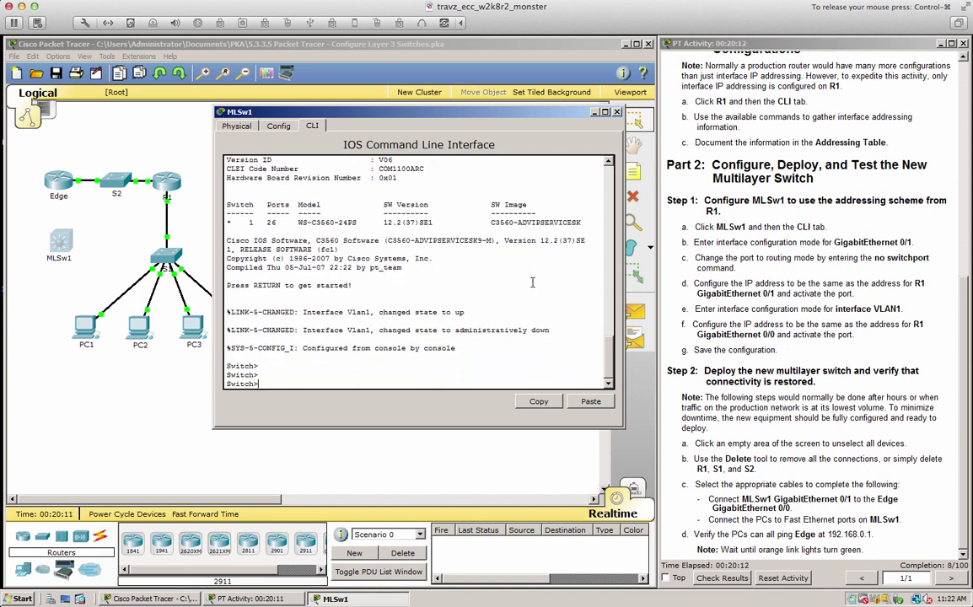
text(en)
key(Return)
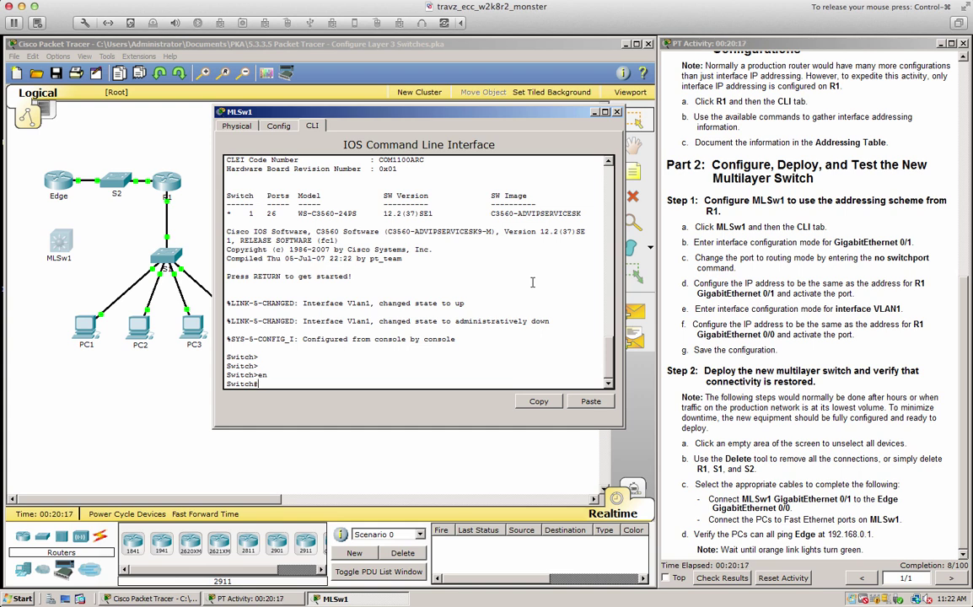
key(Return)
key(Return)
key(Return)
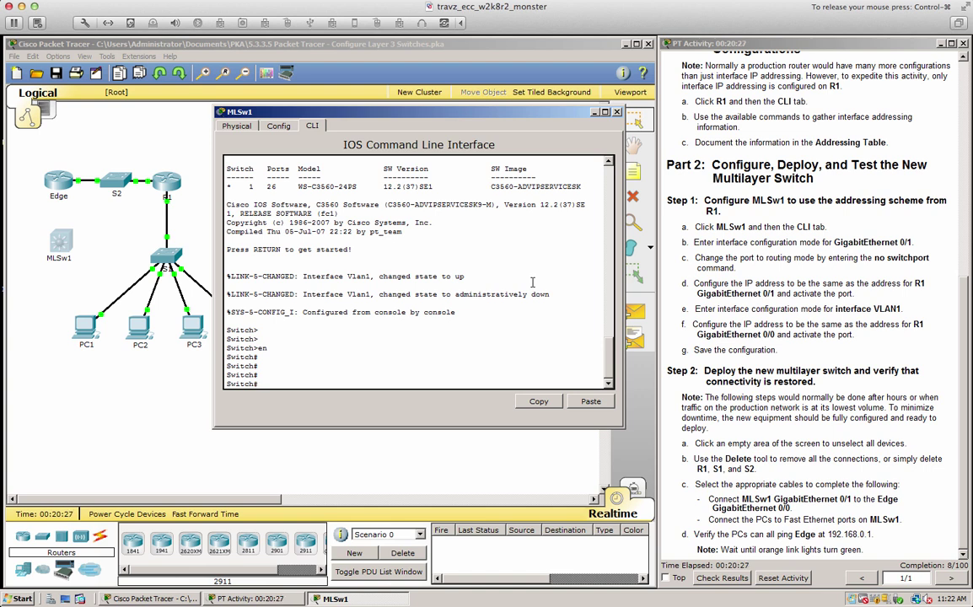
text(conf t)
key(Return)
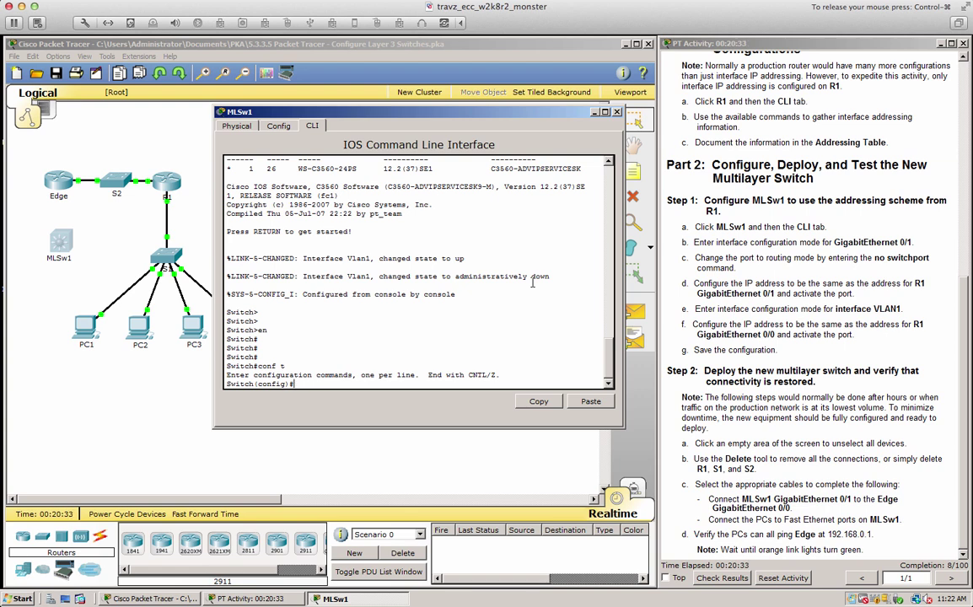
text(int gi)
key(Tab)
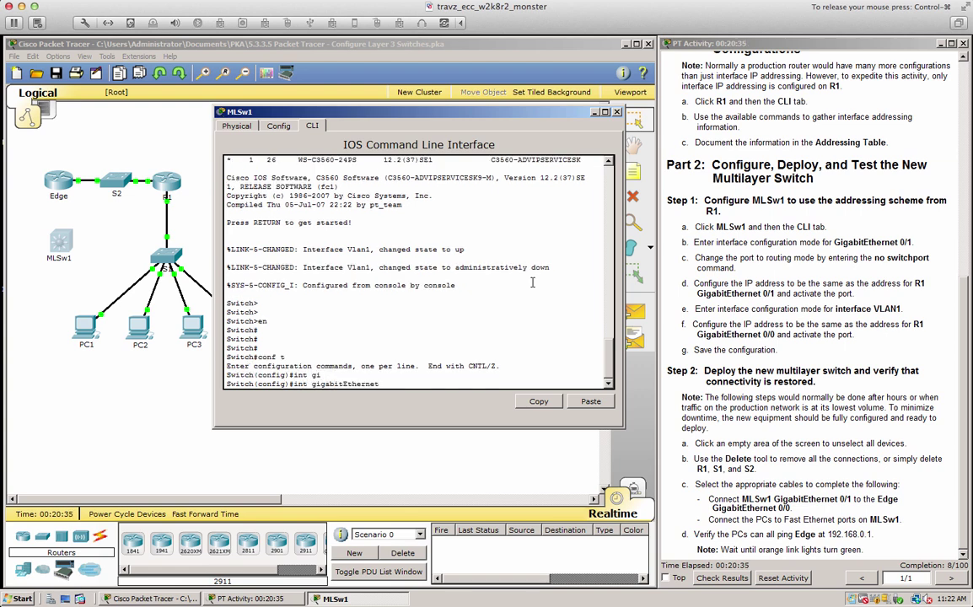
text(0/1)
key(Return)
Step: Try displaying GigabitEthernet 0/1's running configuration and interface details with do show commands
text(do sh run gi0/1)
key(Return)
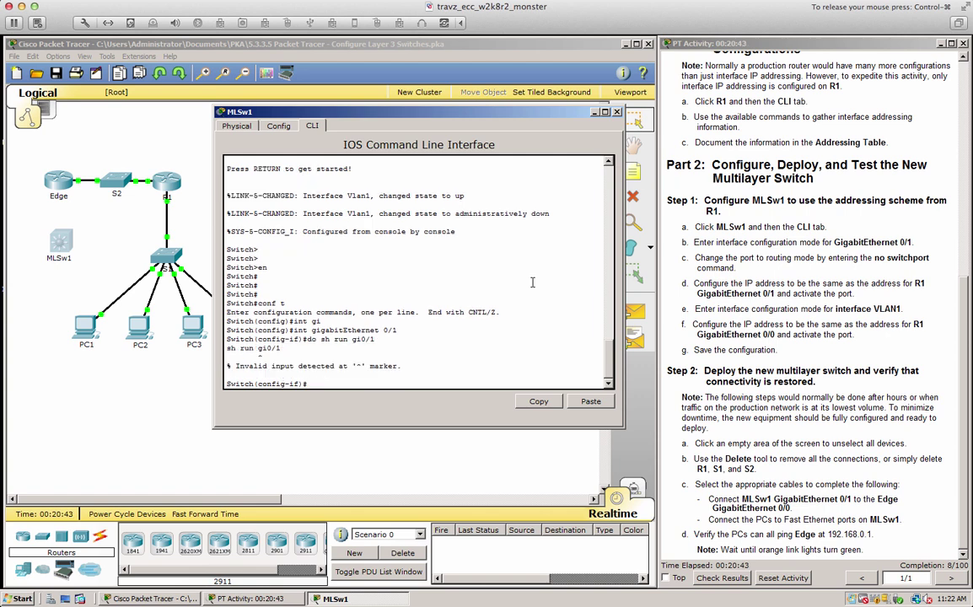
text(do show run gigabitEthernet 0/1)
key(Return)
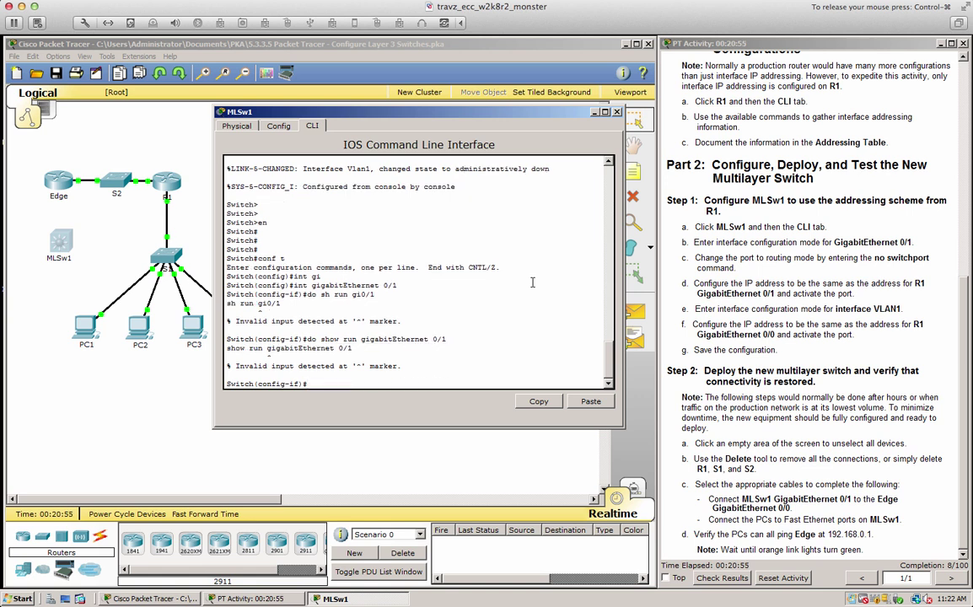
key(Return)
key(Return)
key(Return)
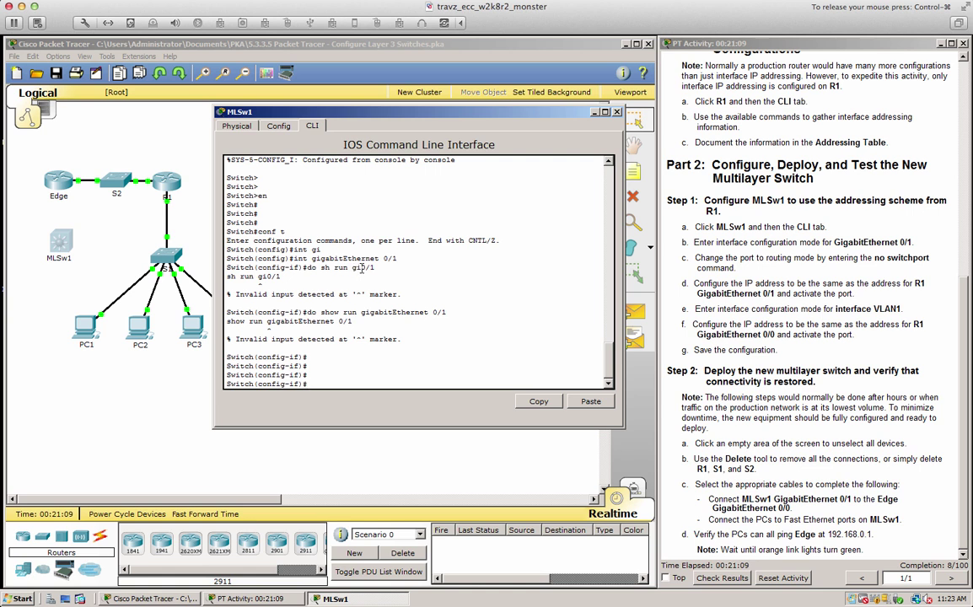
key(Up)
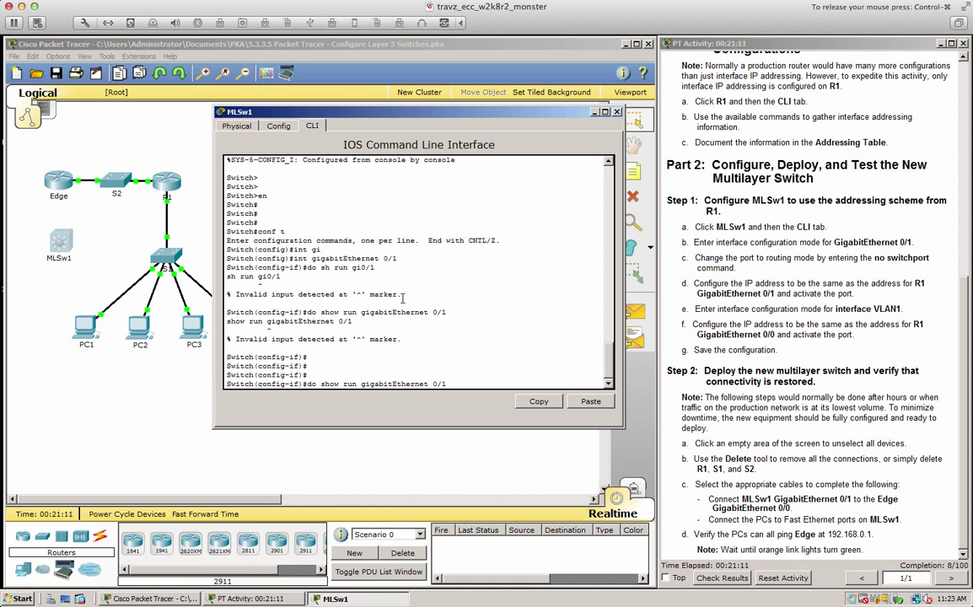
text(int)
key(Return)
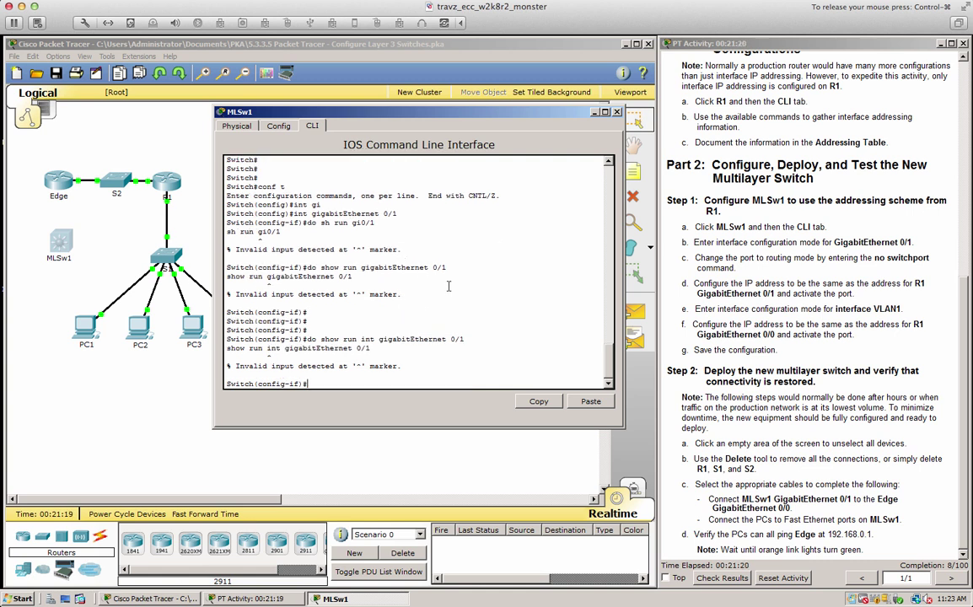
key(Return)
key(Return)
key(Return)
key(Return)
key(Return)
key(Return)
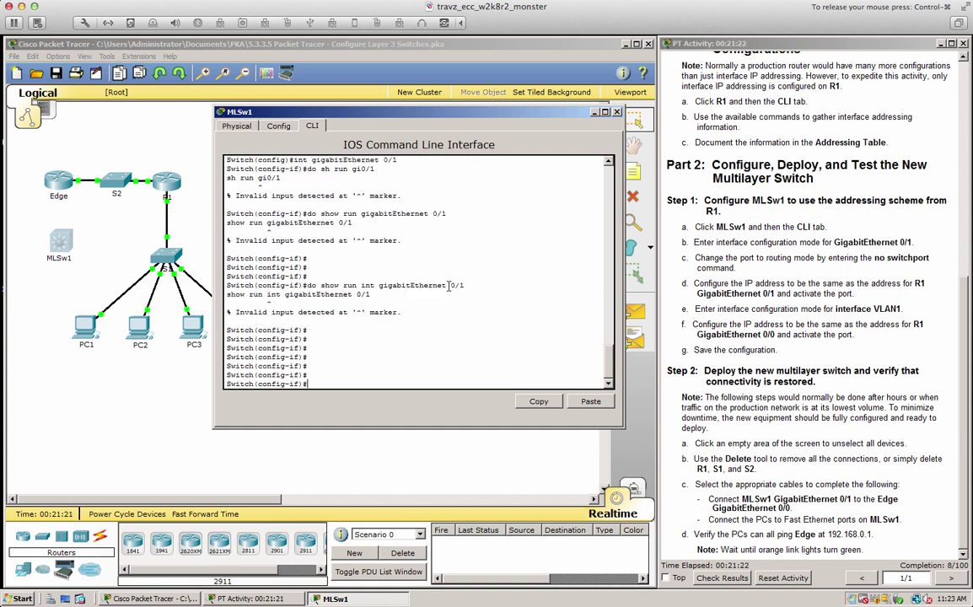
Step: Make GigabitEthernet 0/1 a routed port with no switchport and enable it with no shut
text(no switchport)
key(Return)
key(Return)
key(Return)
key(Return)
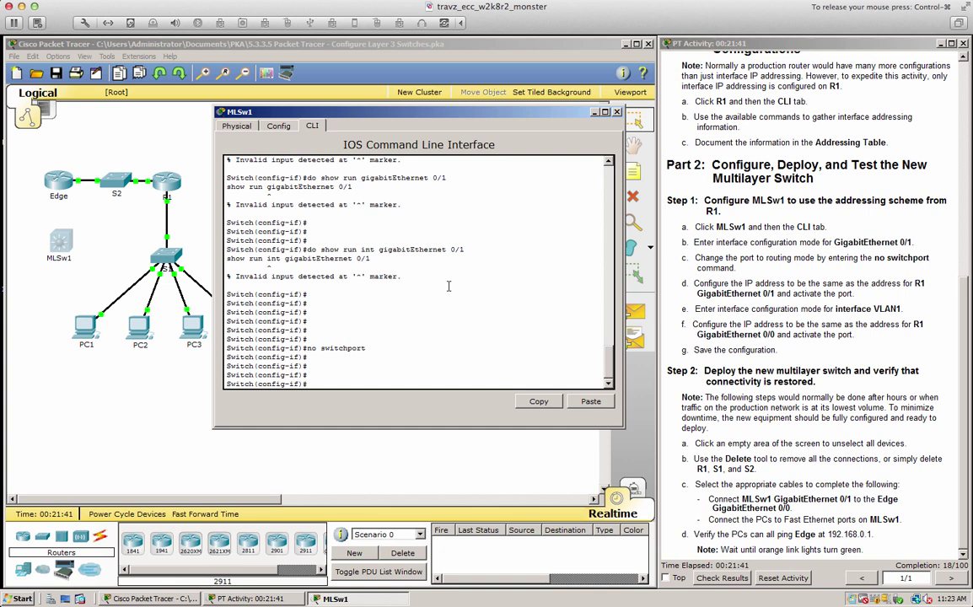
text(no shut)
key(Return)
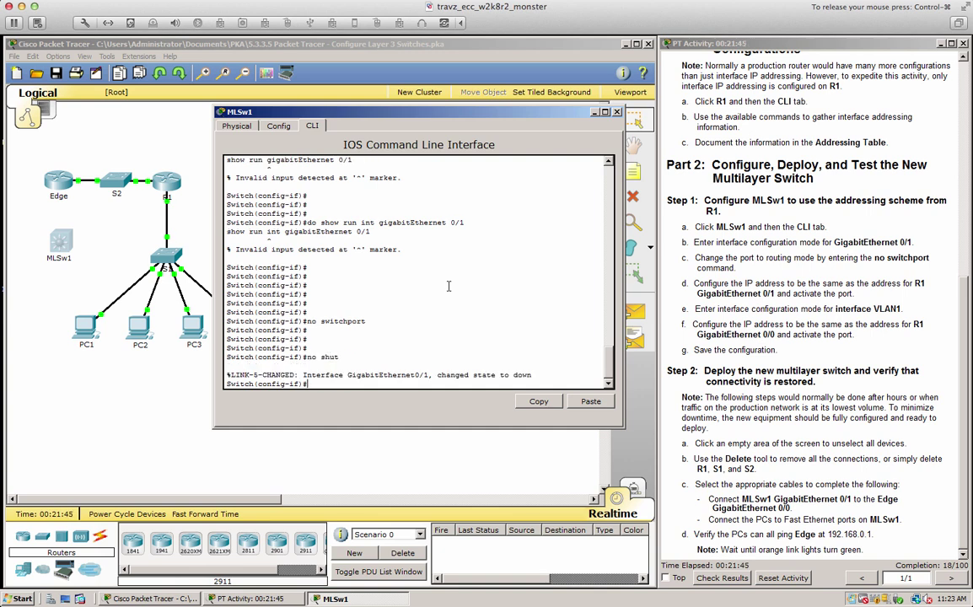
key(Return)
key(Return)
Step: Give Gi0/1 address 192.168.0.2 255.255.255.0 and description 'Same as R1 gi0/1 interface'
text(ip add)
key(Tab)
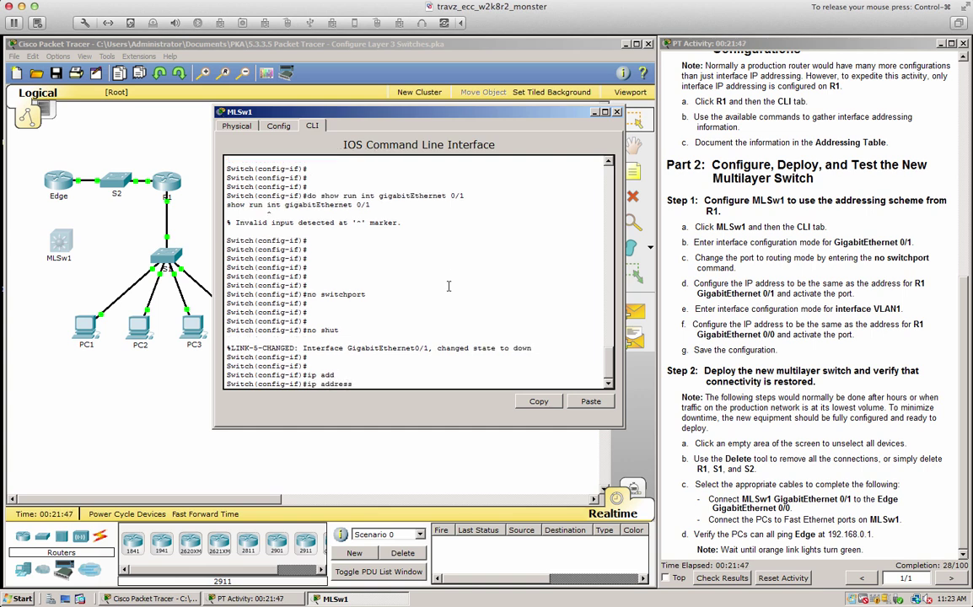
text(192.168.0.2 255.255.255.0)
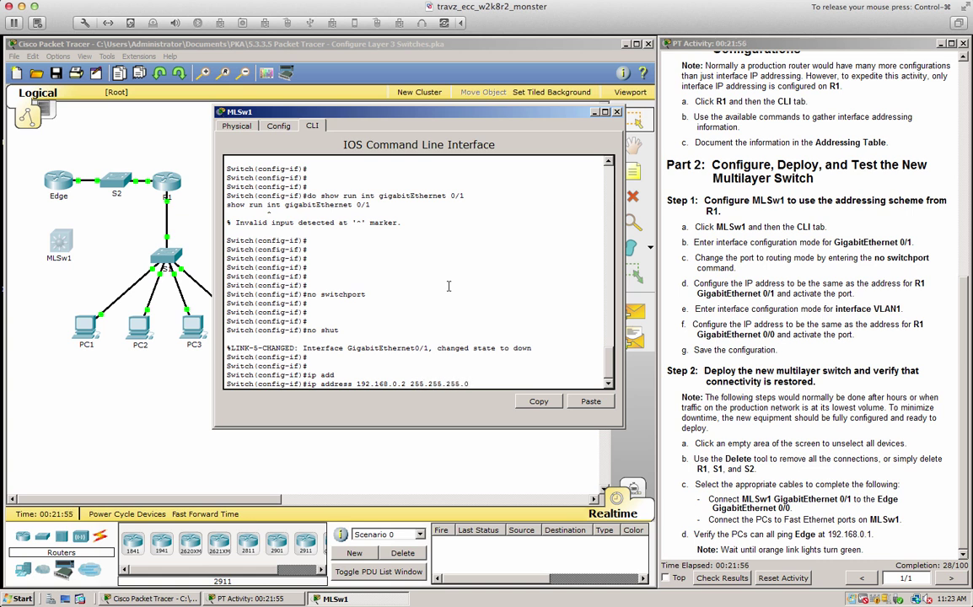
key(Return)
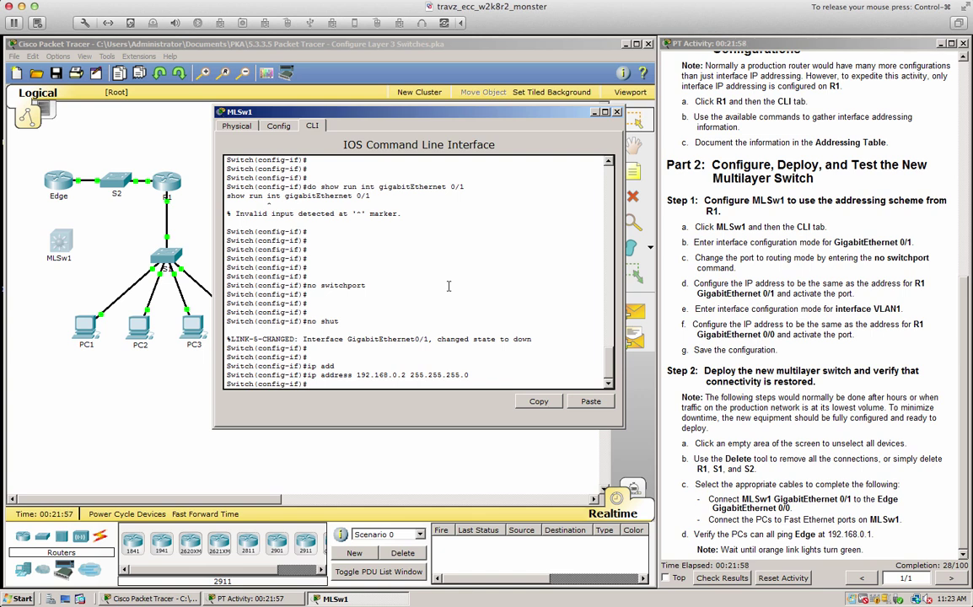
text(desc)
key(Tab)
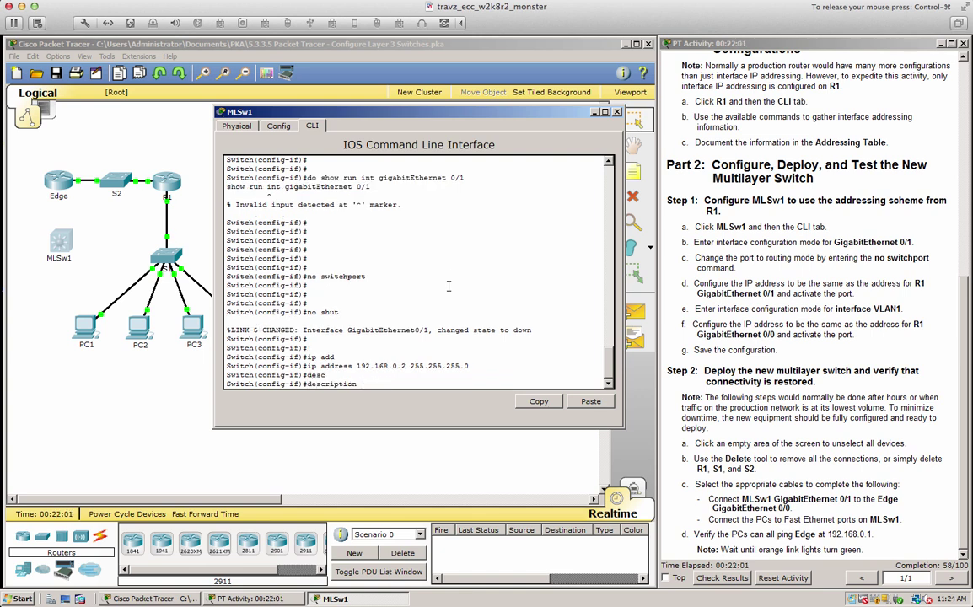
text(Same as R1 gi0/1 interface)
key(Return)
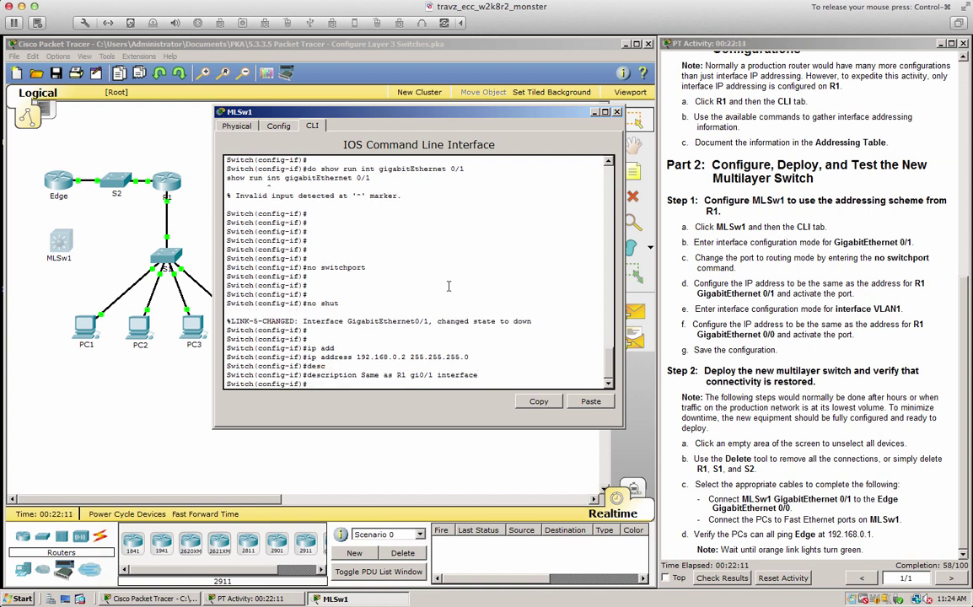
key(Return)
key(Return)
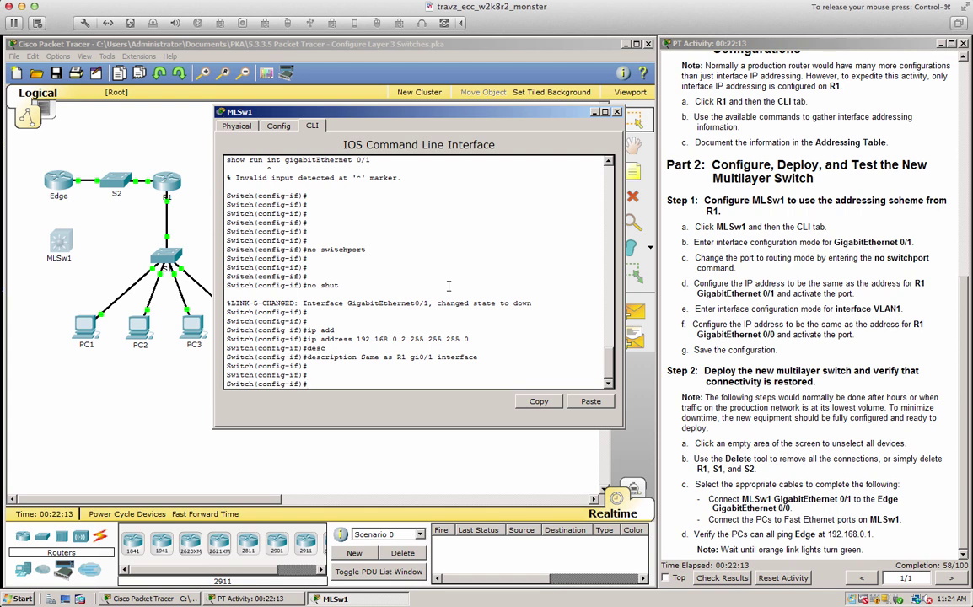
Step: Enable interface VLAN 1 and assign it 172.16.31.1 255.255.255.0
text(int vlan 1)
key(Return)
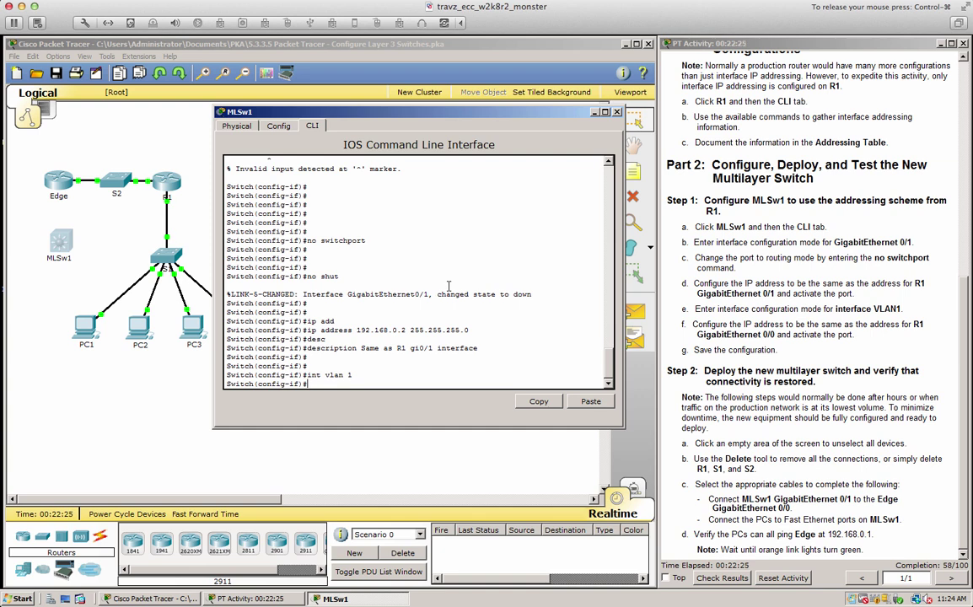
text(no shut)
key(Return)
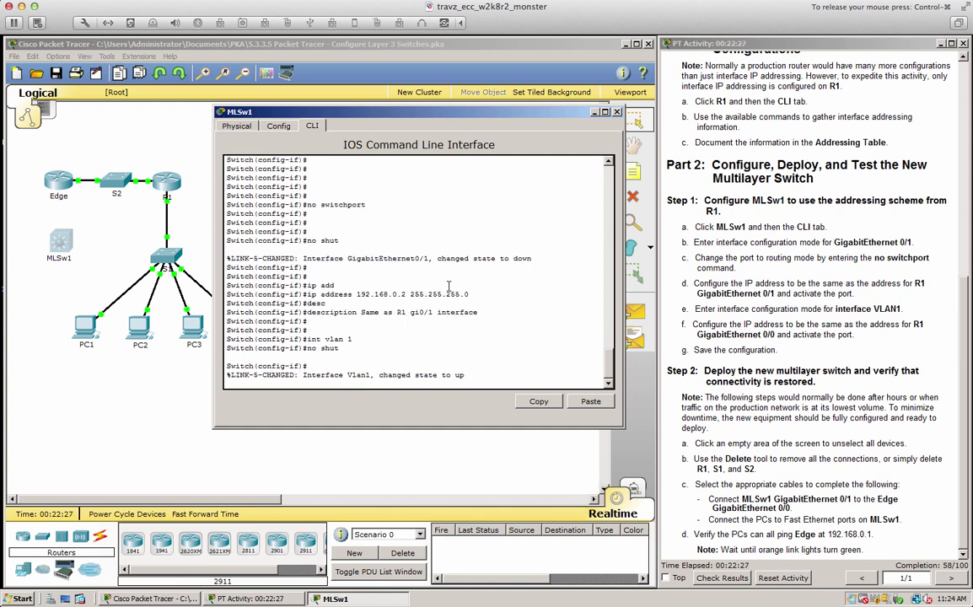
key(Return)
key(Return)
key(Return)
text(ip addres)
key(Tab)
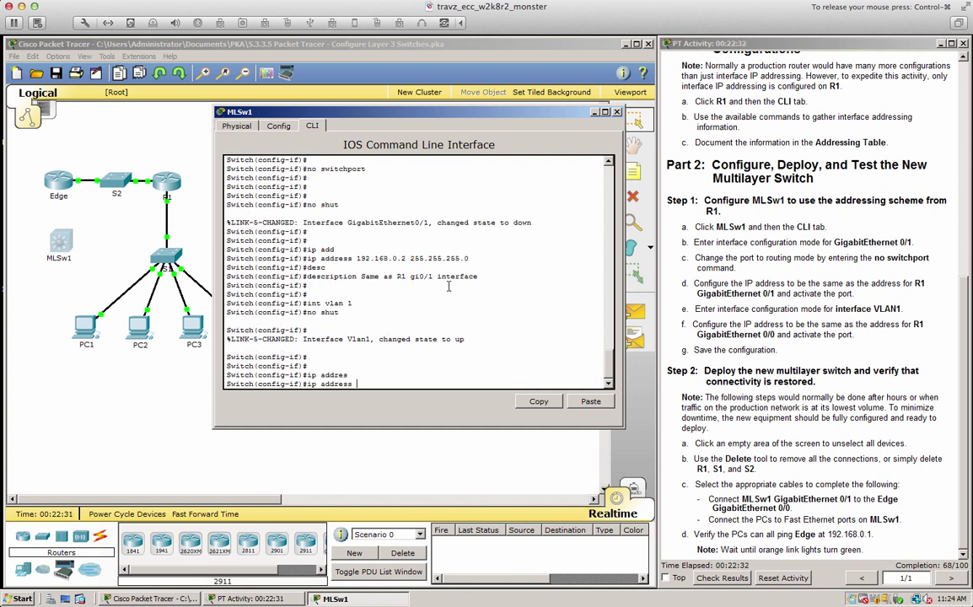
text(172.16.)
text(31.1 255.255.255)
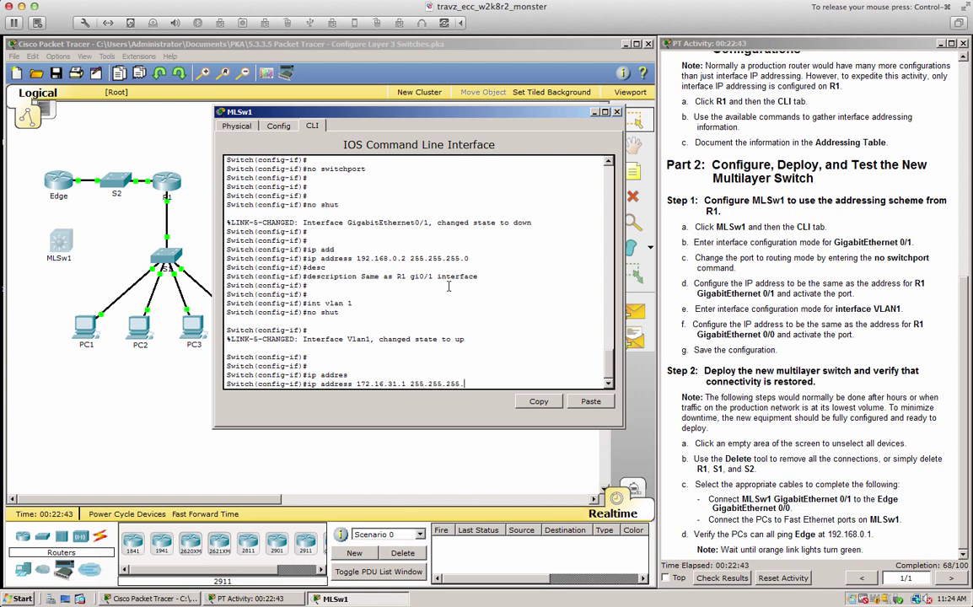
text(.0)
key(Return)
Step: Describe VLAN 1 as 'SVI same as R1 gi0/0' and leave configuration mode with end
text(desc)
key(Tab)
text(SV)
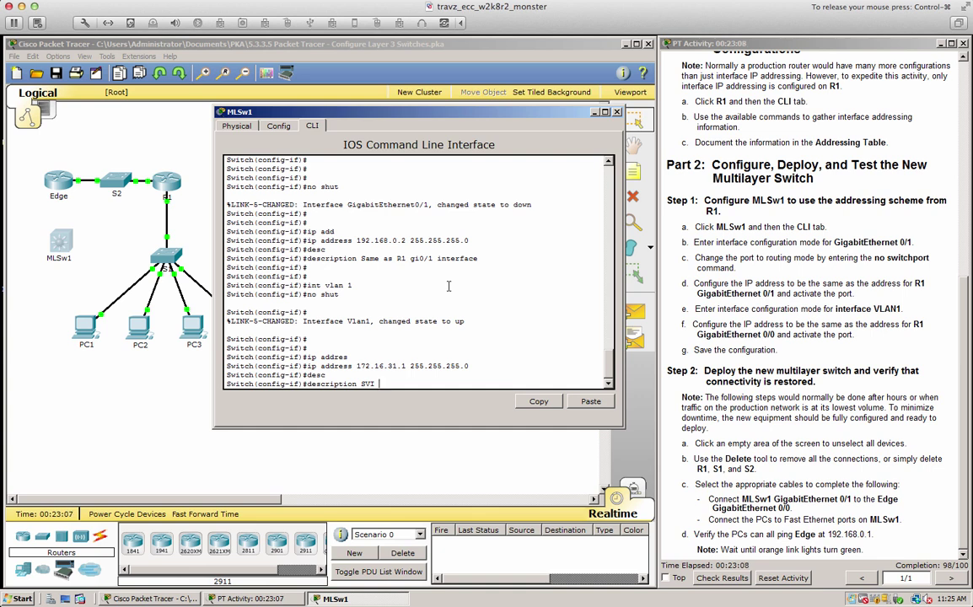
text(ame as R1 gi0/0)
key(Return)
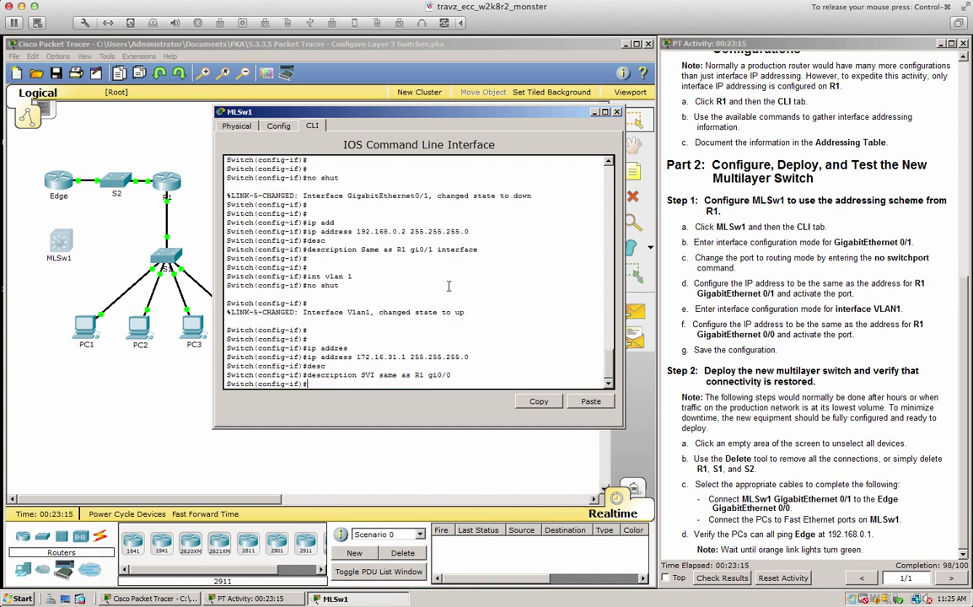
text(end)
key(Return)
key(Return)
key(Return)
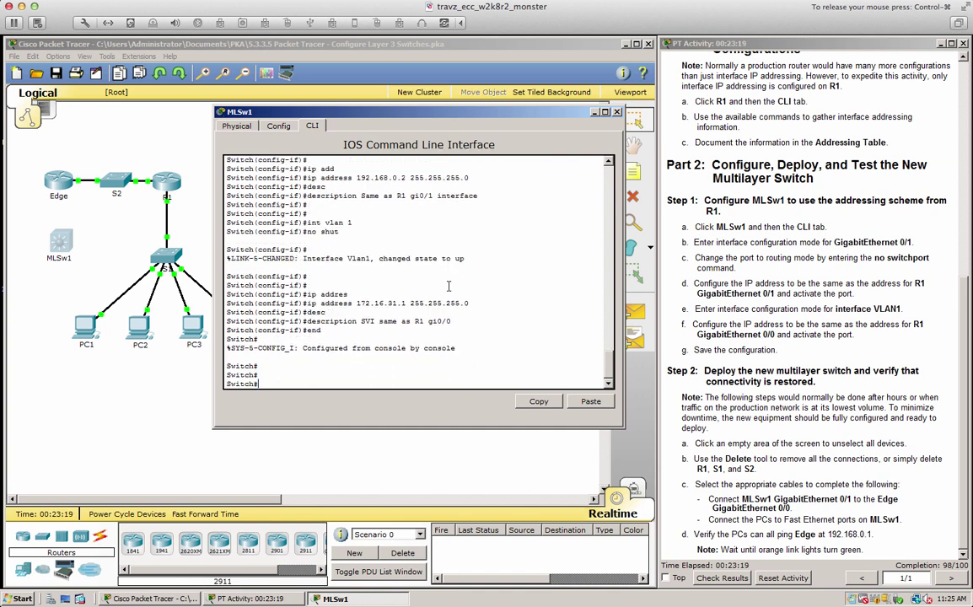
Step: Save MLSw1's configuration with wri mem and page through the running configuration
text(wri mem)
key(Return)
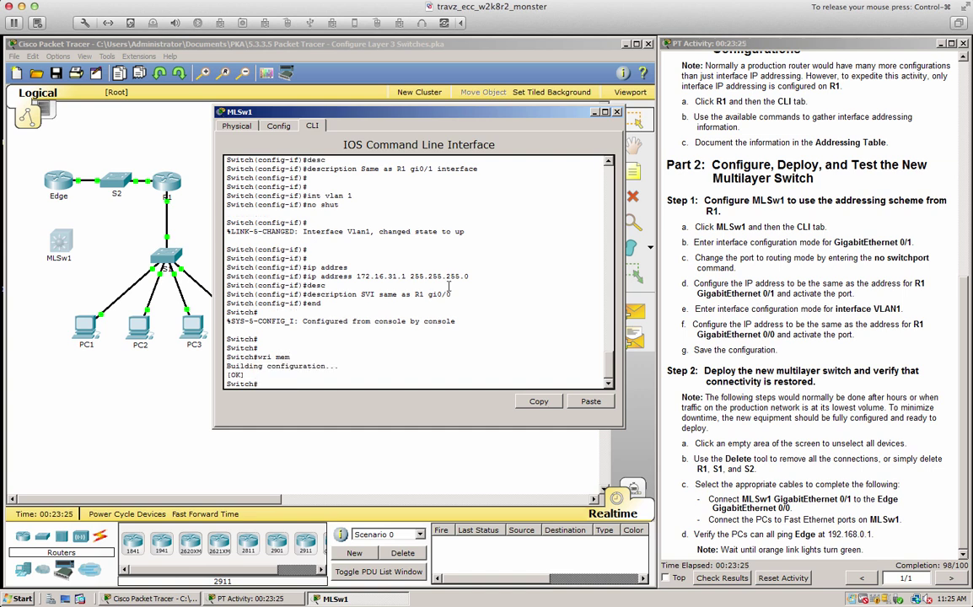
key(Return)
key(Return)
key(Return)
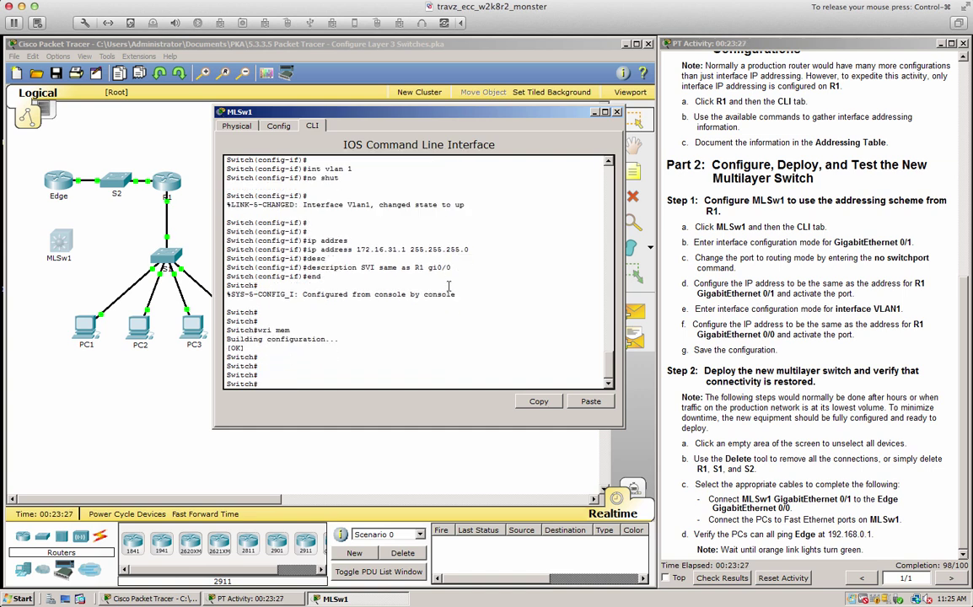
text(sh run)
key(Return)
key(space)
key(space)
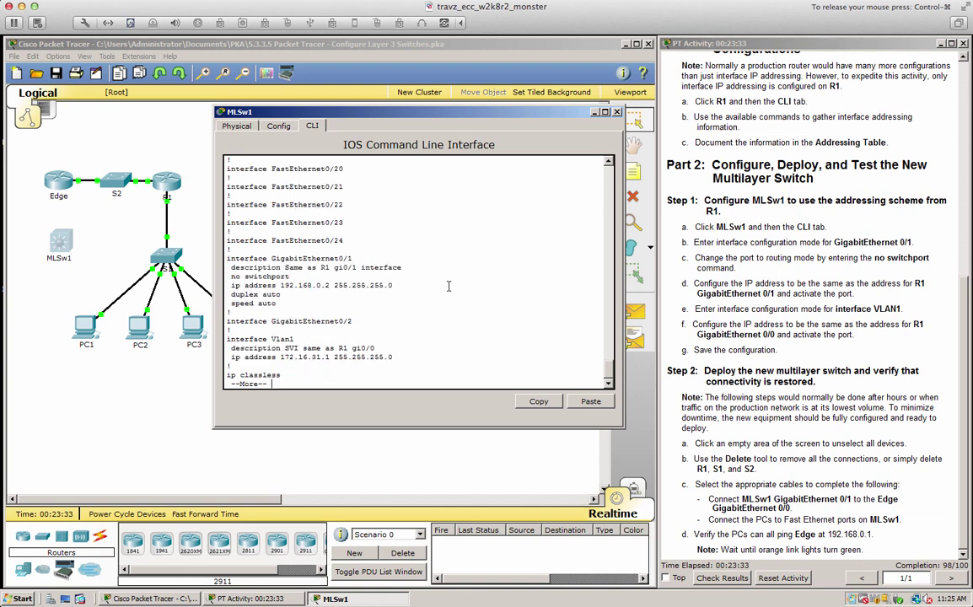
key(space)
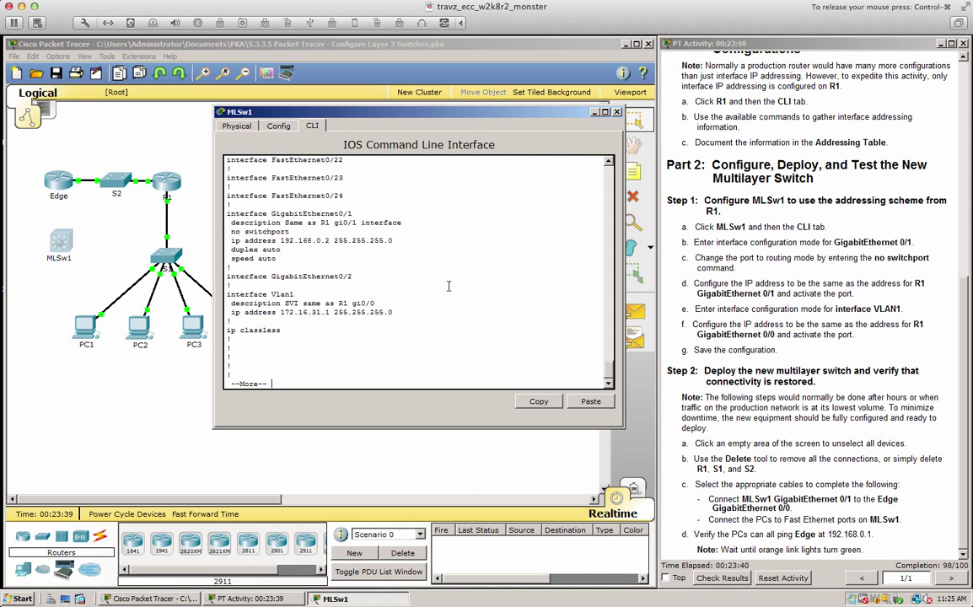
Step: Run show ip interface brief and highlight the Gi0/1 192.168.0.2 and Vlan1 172.16.31.1 rows
text(q)
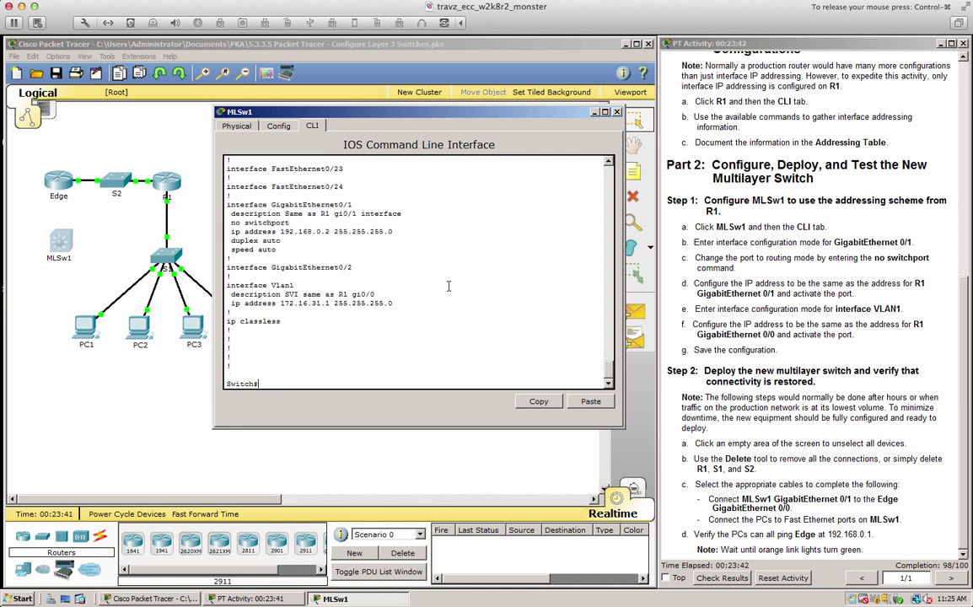
text(sh ip interface bri)
key(Tab)
key(Return)
key(space)
key(Return)
key(Return)
key(Return)
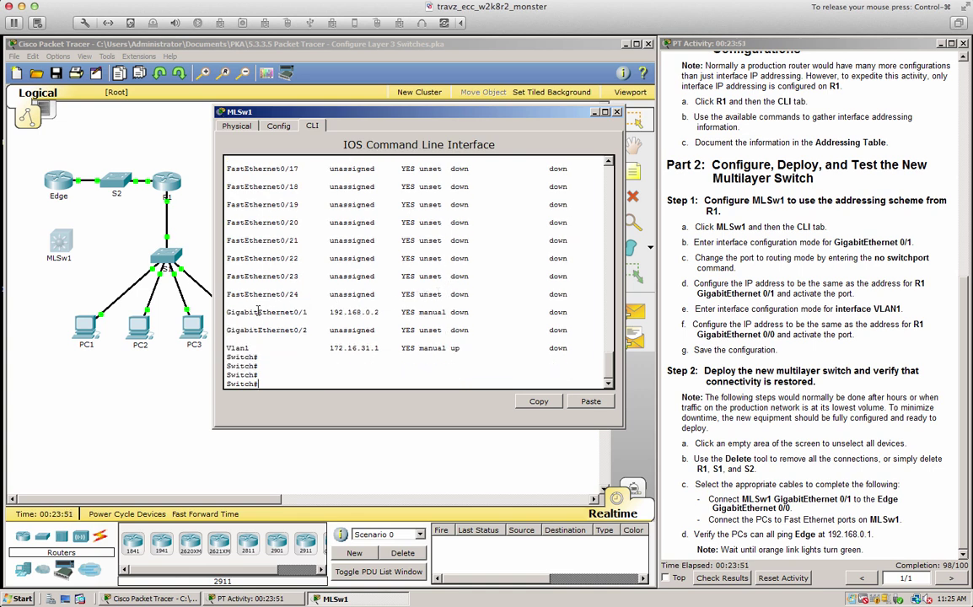
drag(249, 312, 411, 308)
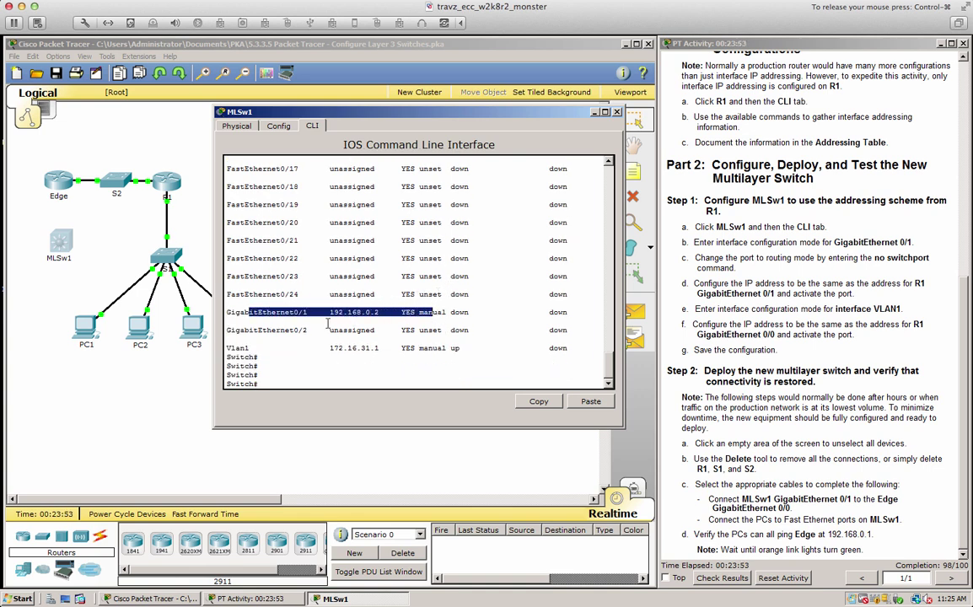
click(234, 343)
drag(234, 346, 459, 344)
click(424, 330)
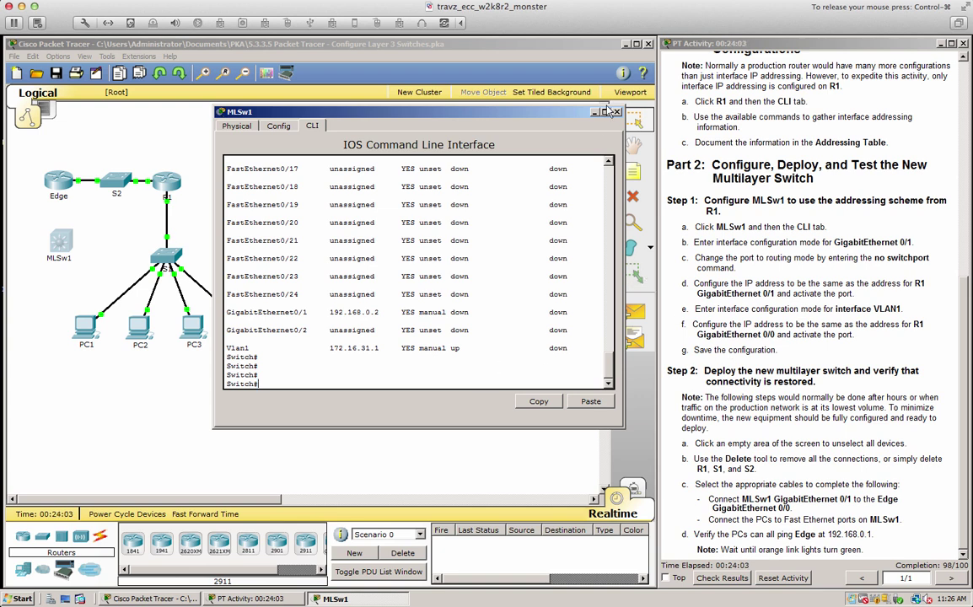
Step: Close MLSw1's window and delete S1, R1 and S2 with the Delete tool
click(616, 111)
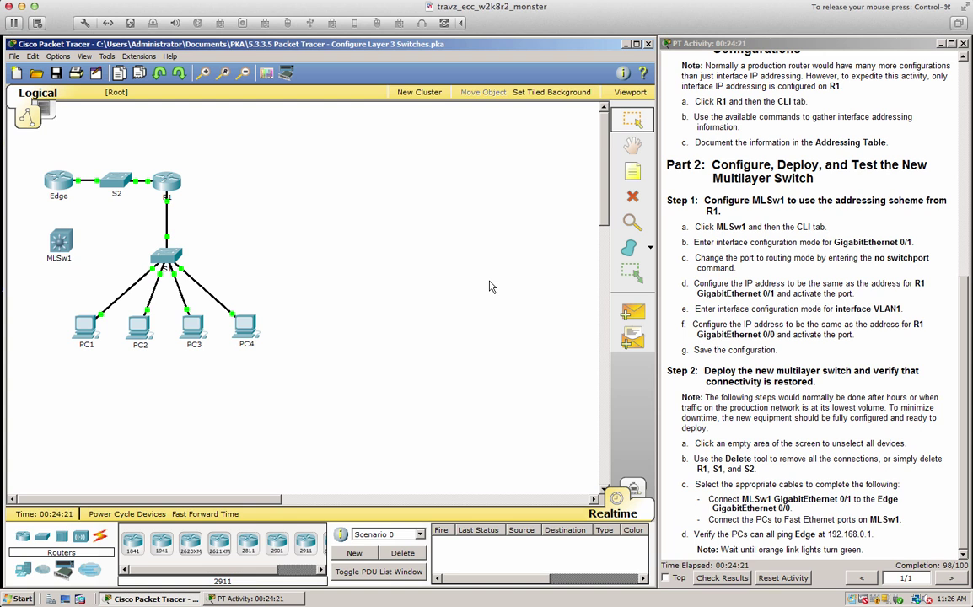
click(626, 202)
click(172, 255)
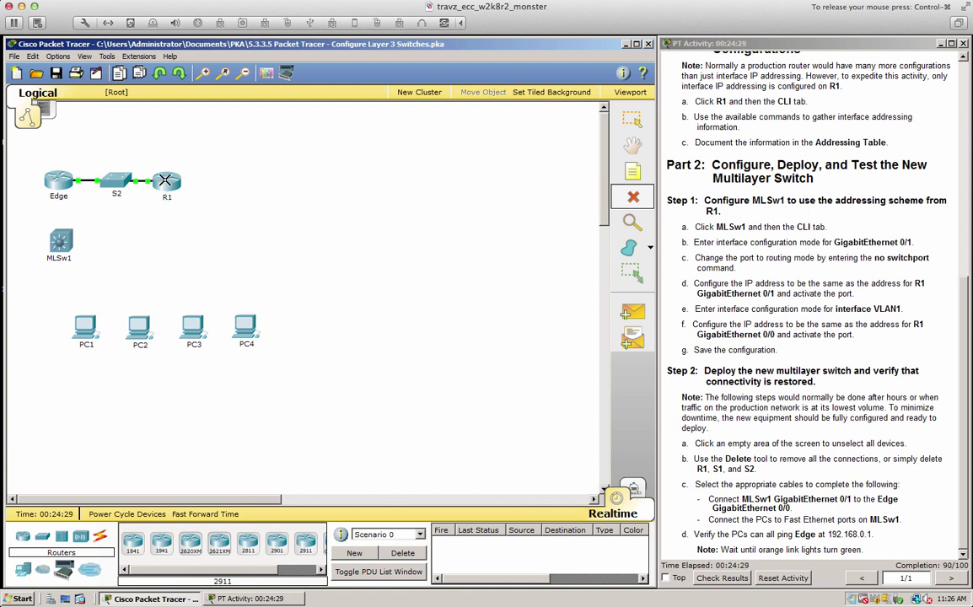
click(165, 180)
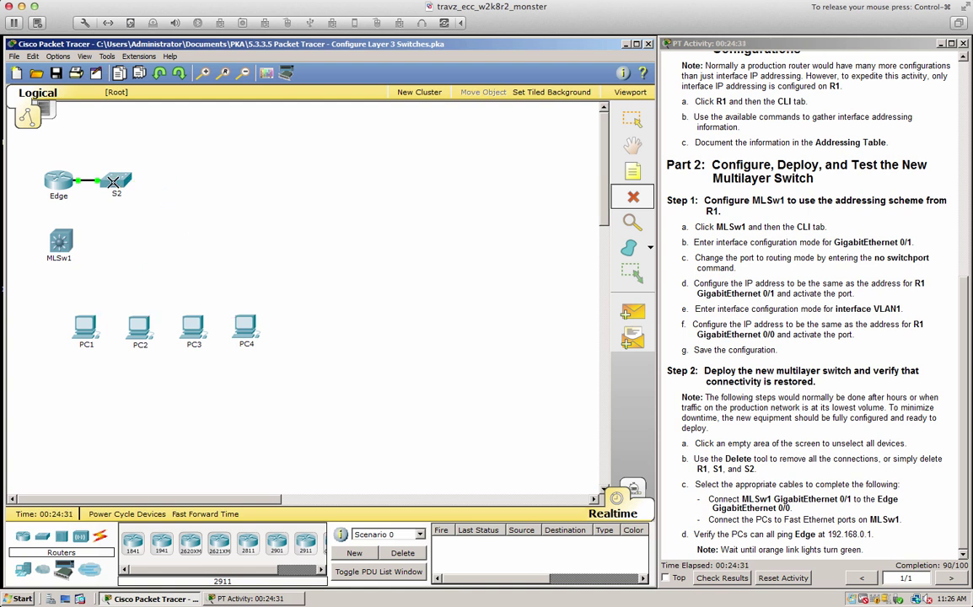
click(113, 183)
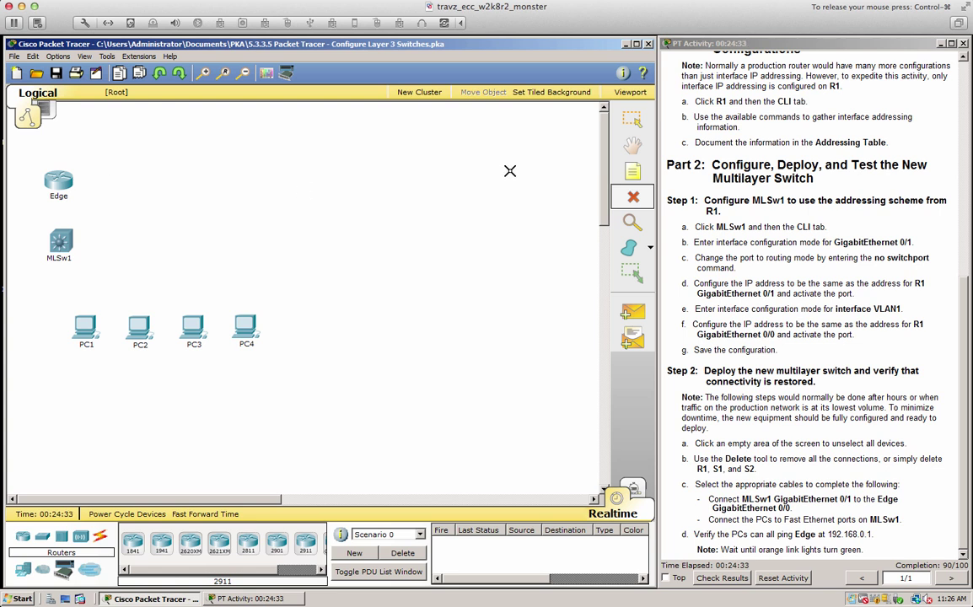
click(625, 122)
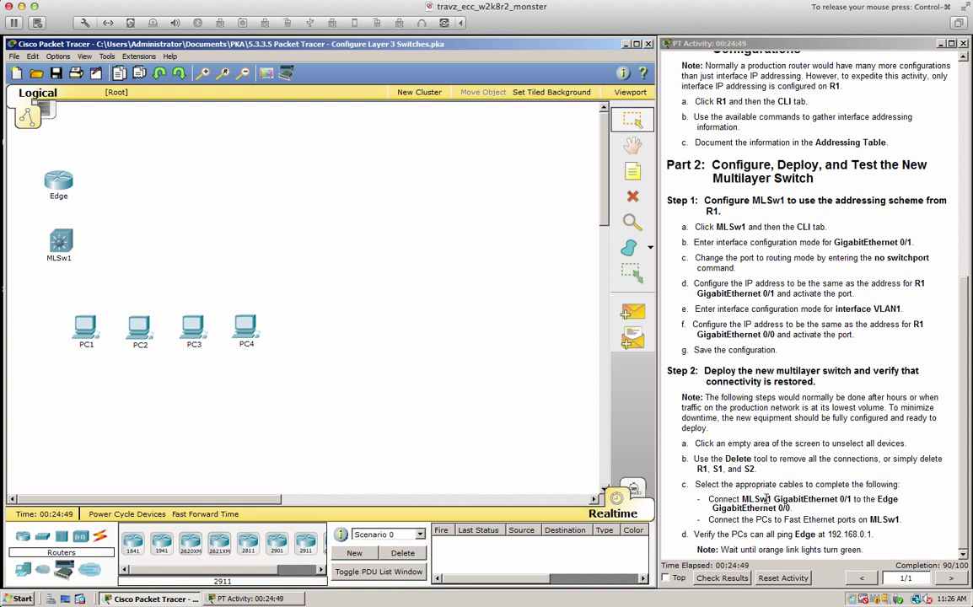
Step: Link MLSw1's GigabitEthernet0/1 to Edge with a copper straight-through cable
click(101, 536)
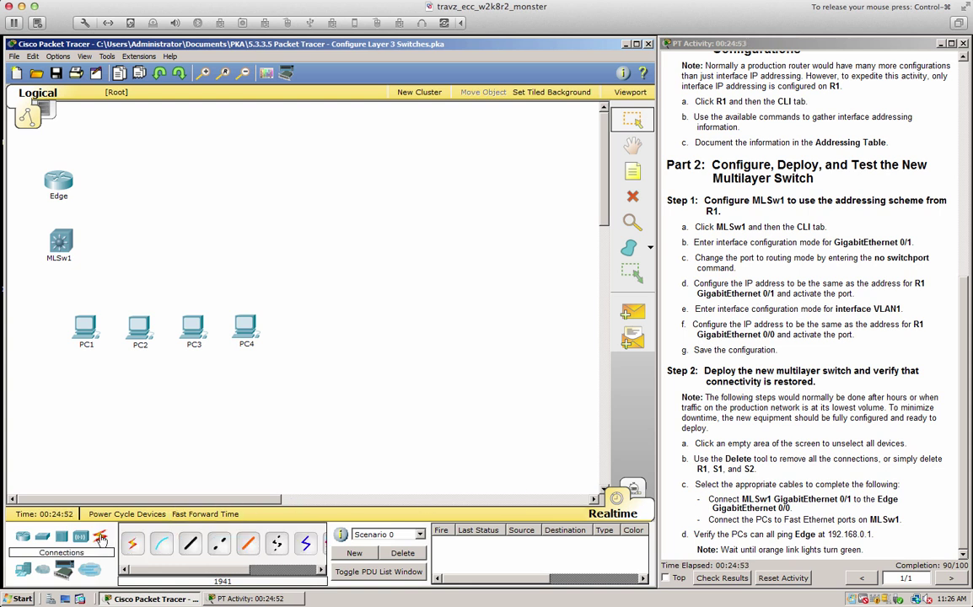
click(191, 541)
click(59, 243)
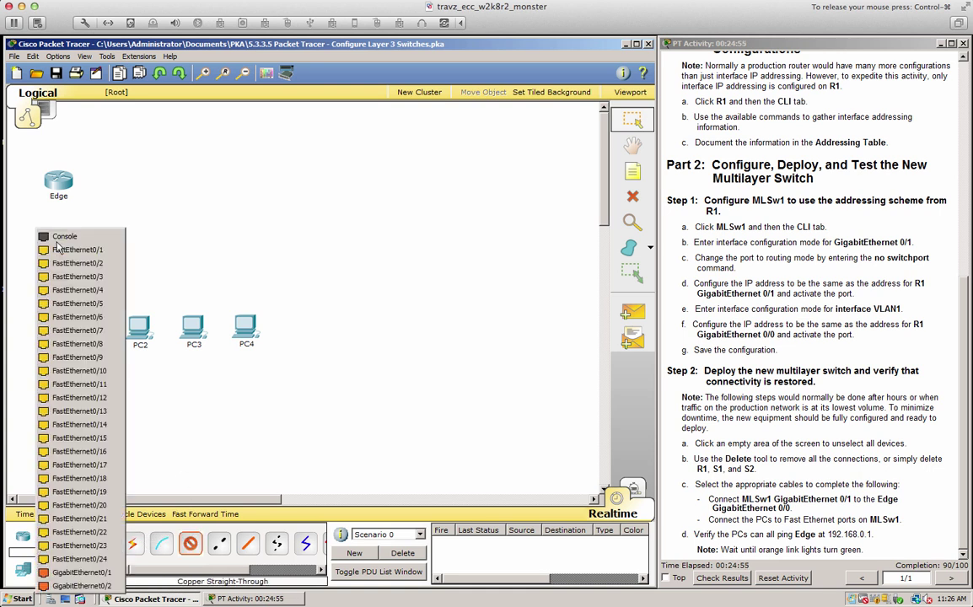
click(97, 572)
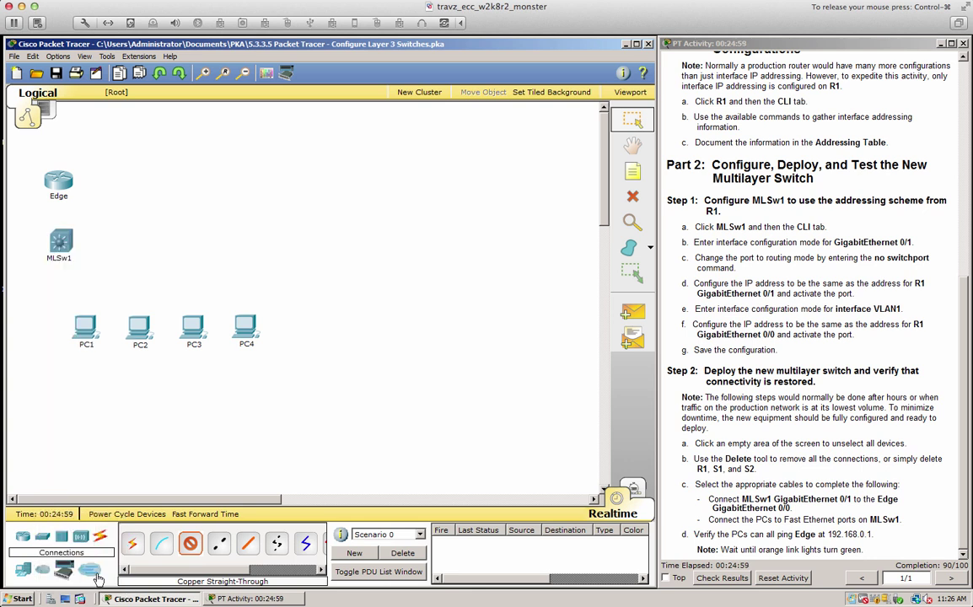
click(61, 185)
click(72, 209)
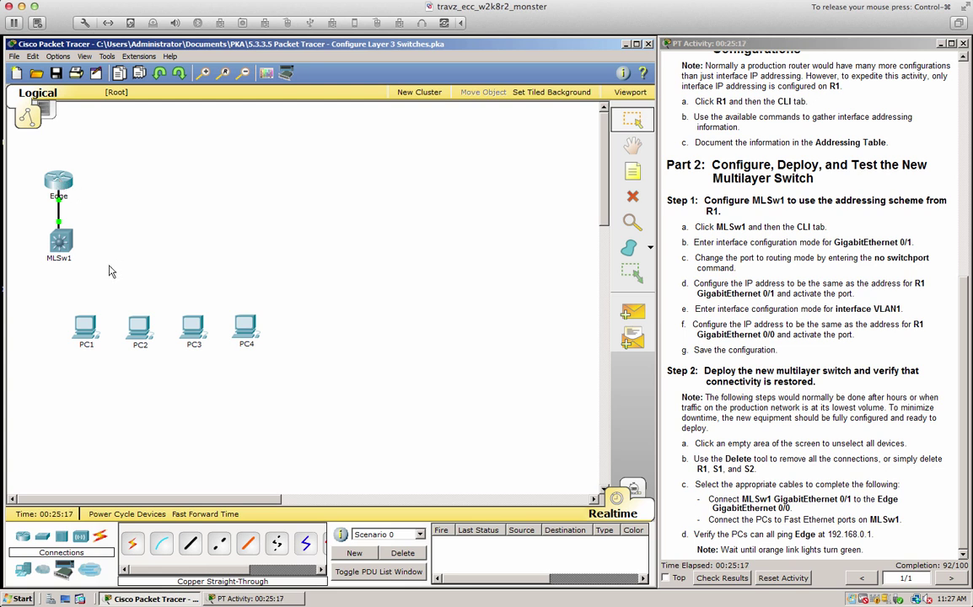
Step: Cable PC1 and PC2 FastEthernet0 to MLSw1 FastEthernet0/1 and 0/2
click(190, 543)
click(85, 333)
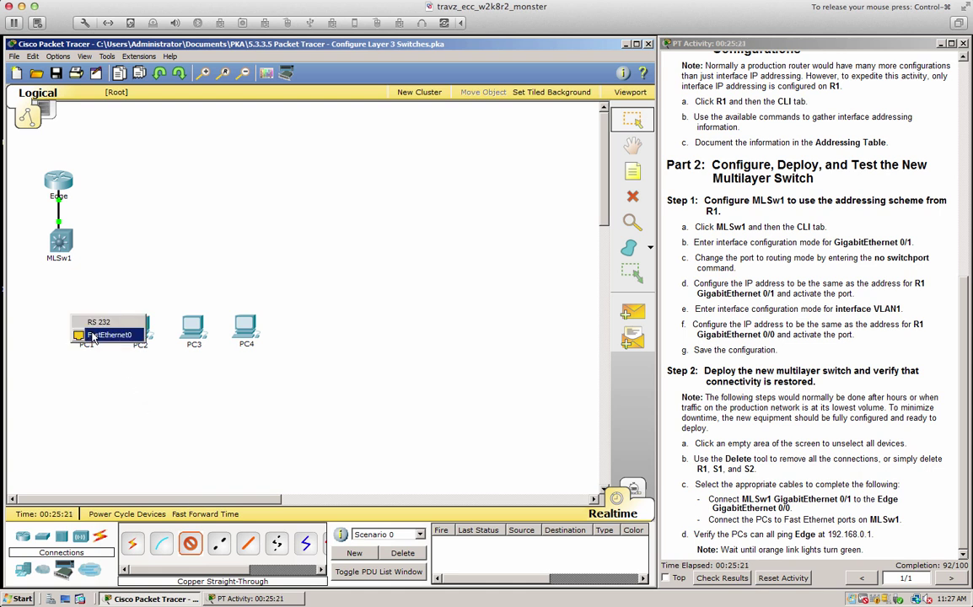
click(85, 335)
click(61, 243)
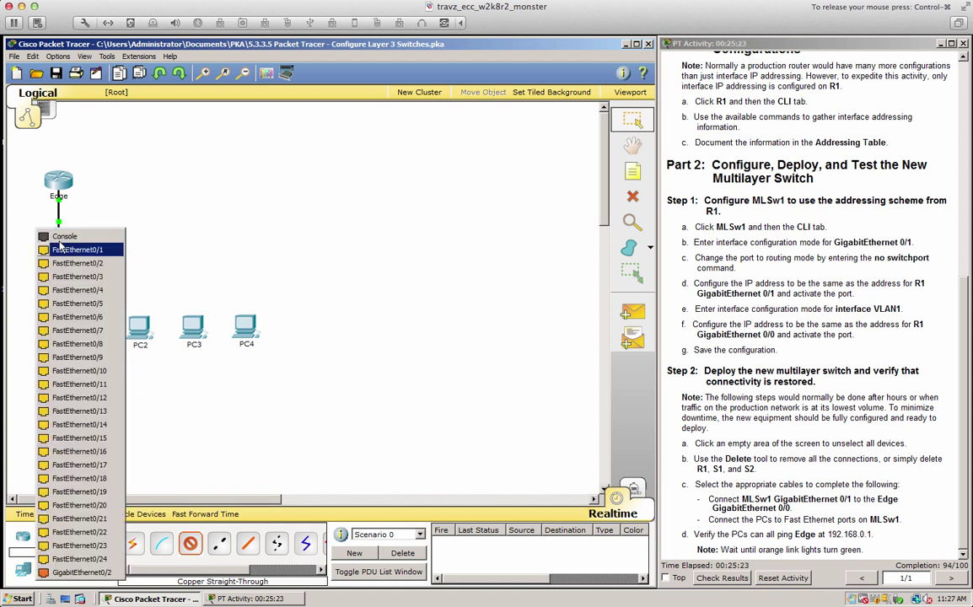
click(64, 249)
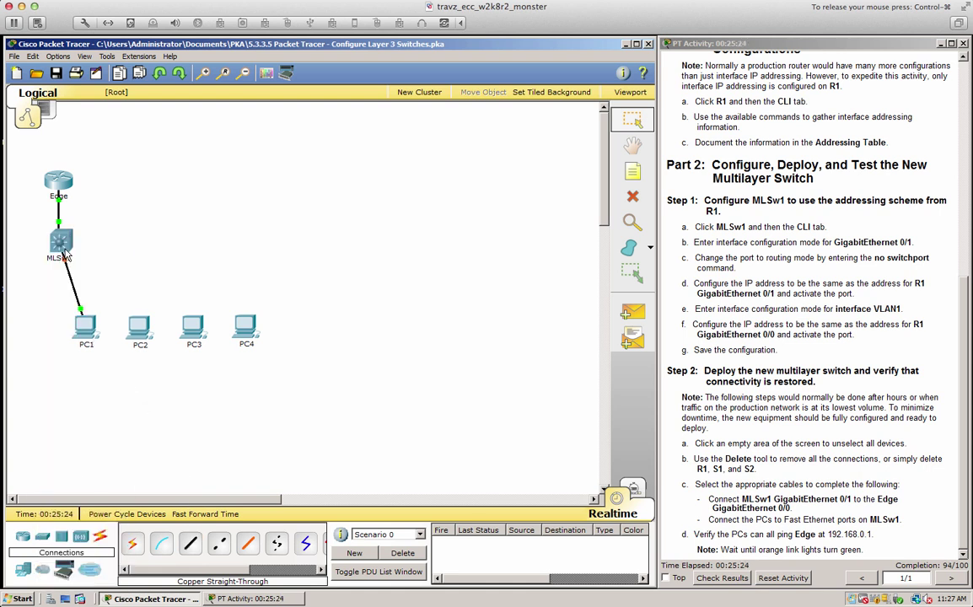
click(191, 543)
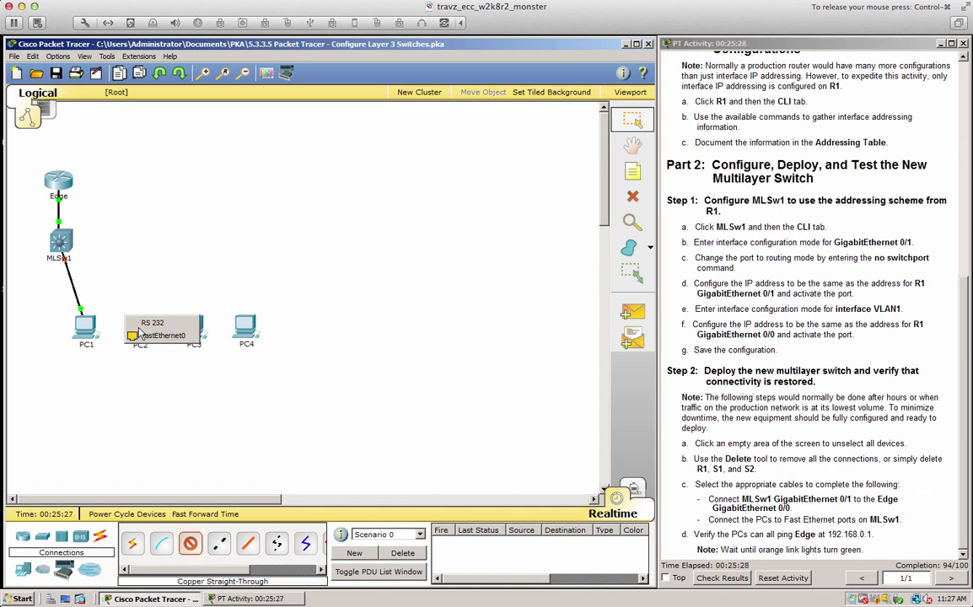
click(139, 324)
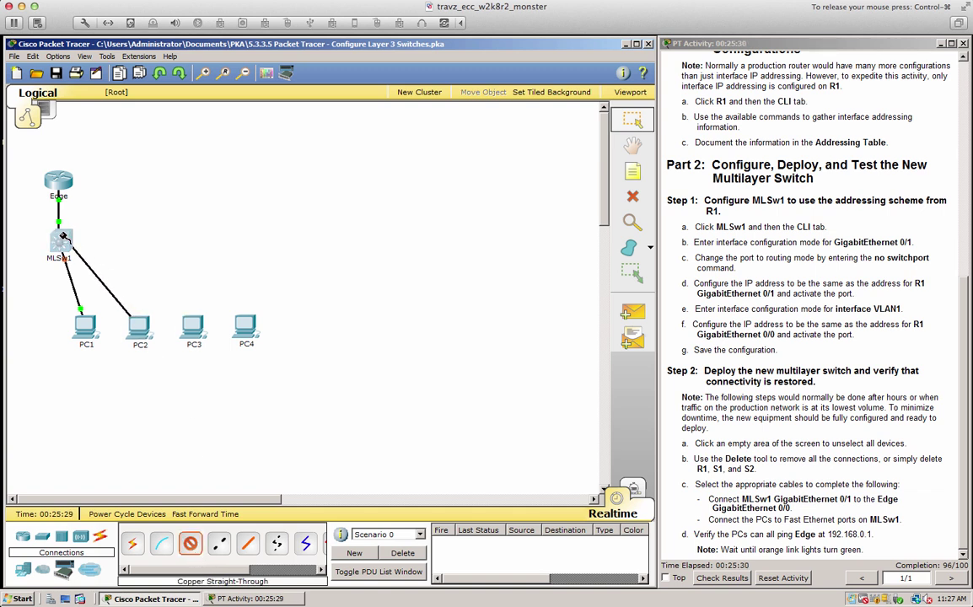
click(61, 243)
click(72, 250)
Step: Cable PC3 and PC4 to MLSw1's next FastEthernet ports
click(189, 542)
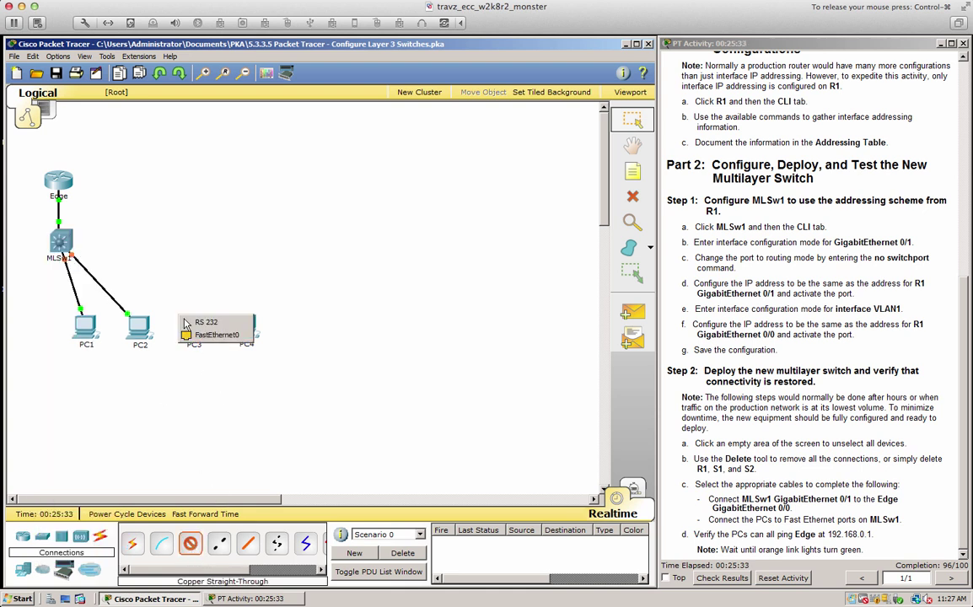
click(193, 327)
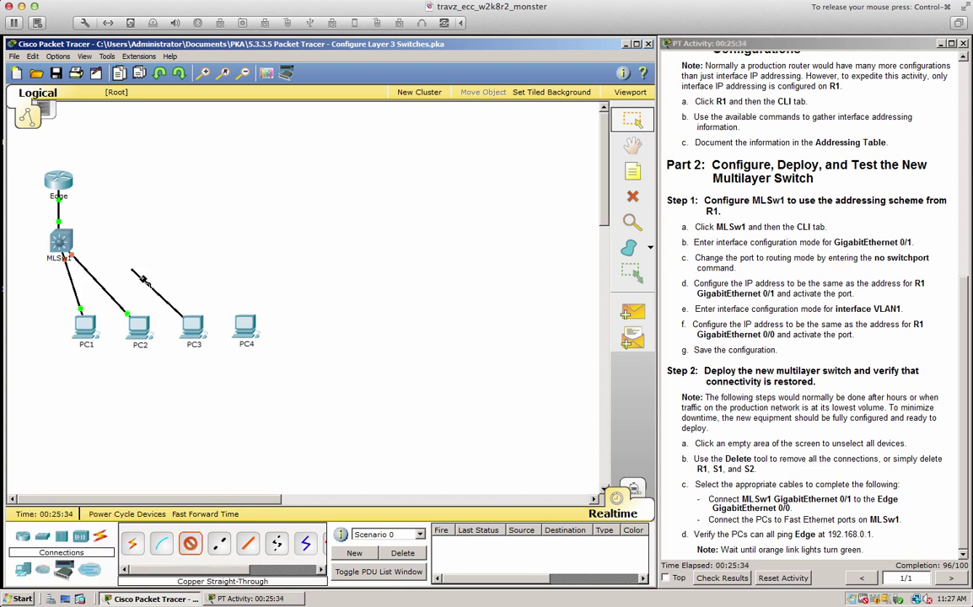
click(61, 241)
click(74, 250)
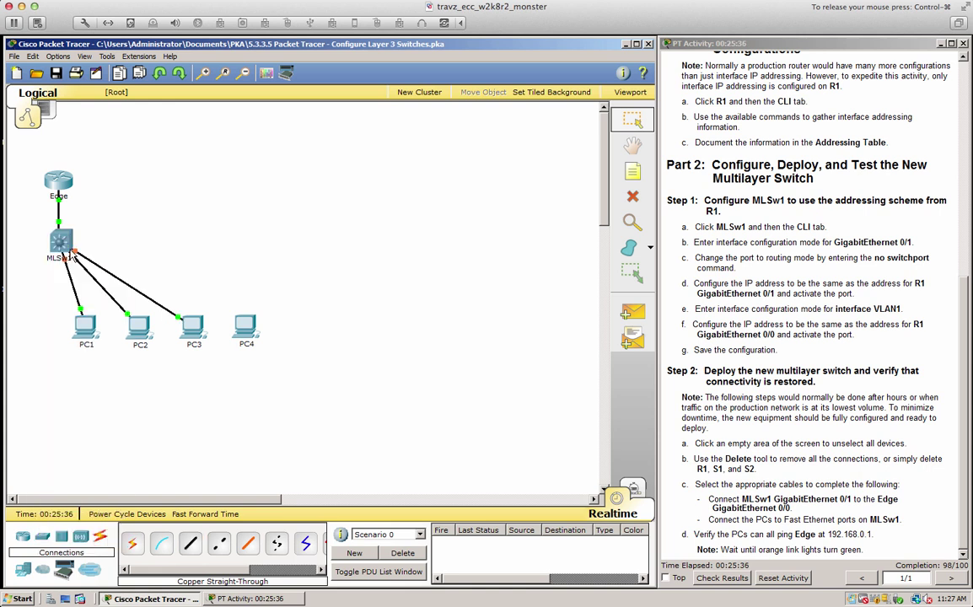
click(189, 542)
click(244, 327)
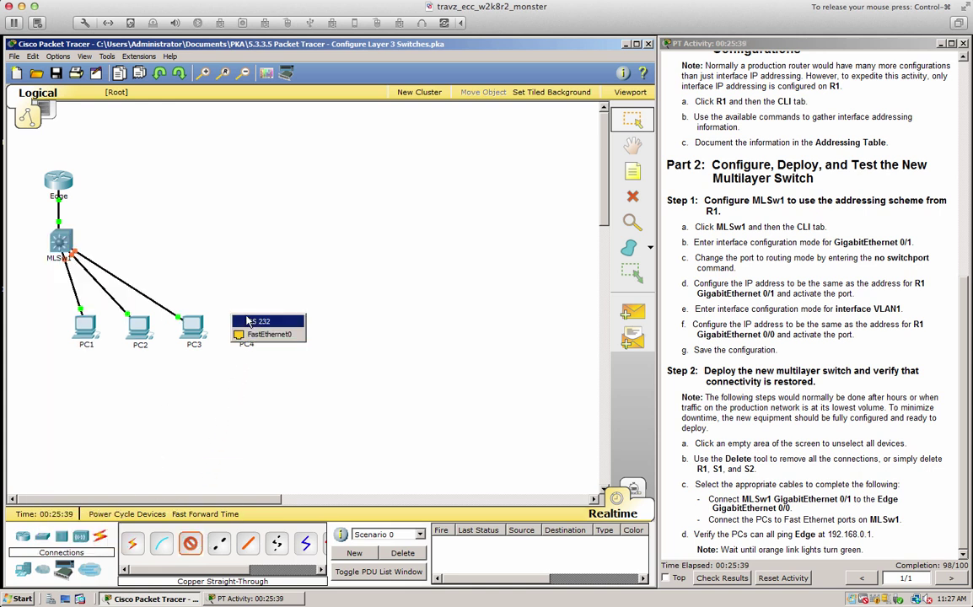
click(230, 302)
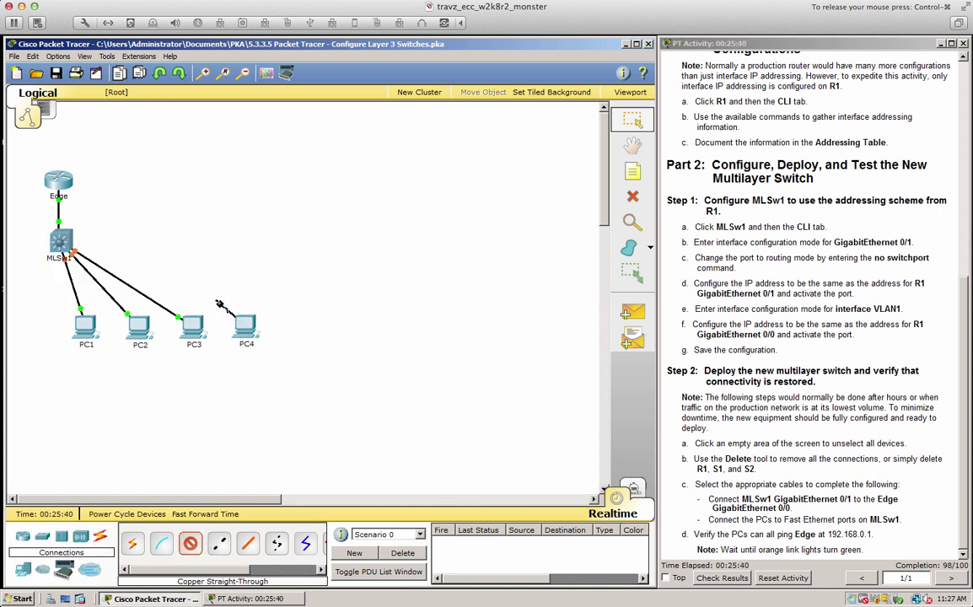
click(61, 242)
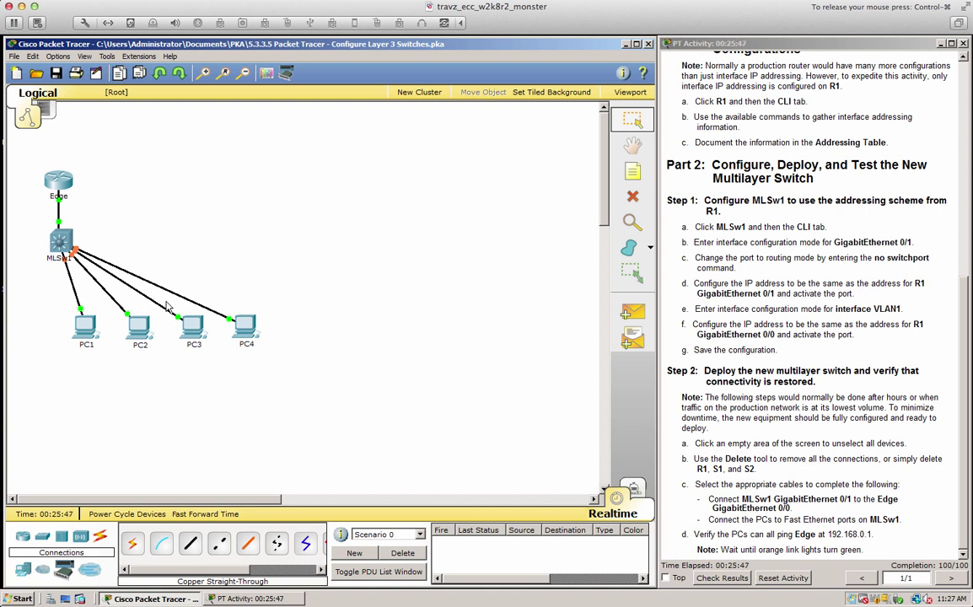
Step: Drag PC4 up near Edge and move PC3 and PC2 to open spots beside MLSw1
drag(245, 324, 161, 169)
drag(188, 325, 204, 240)
drag(139, 326, 174, 313)
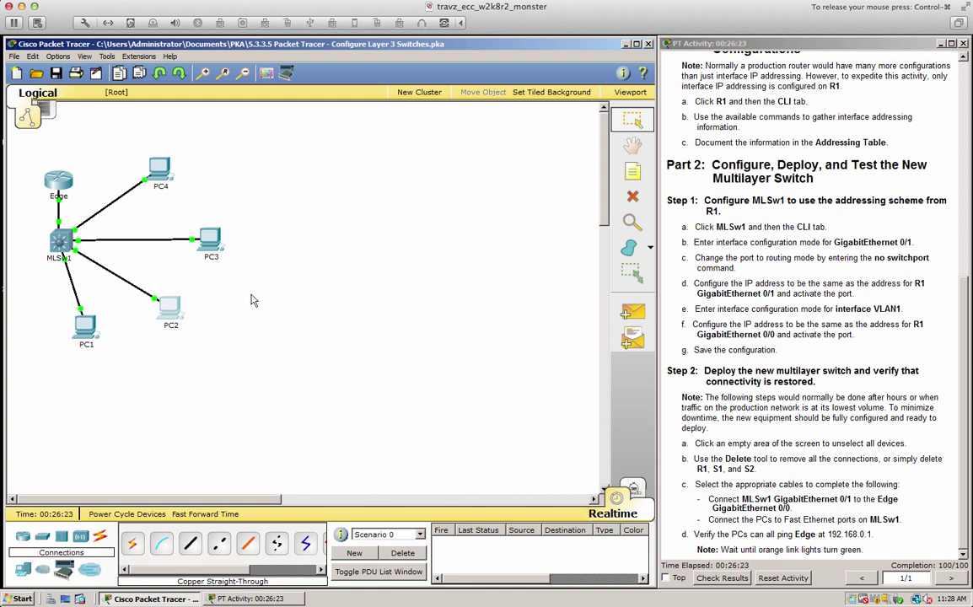
Step: Try Edge's command-line interface and dismiss the locked-interface warning
click(63, 186)
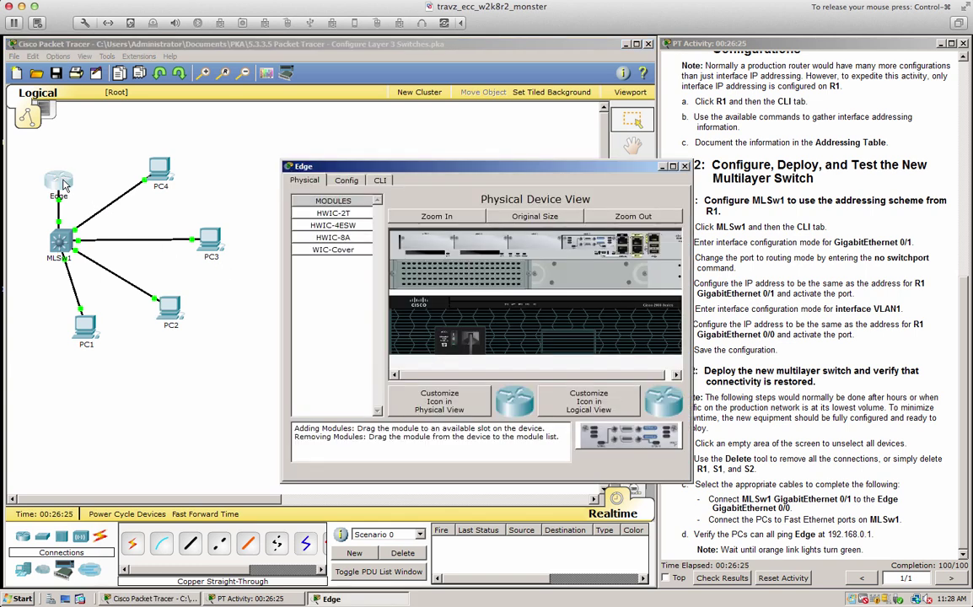
click(347, 160)
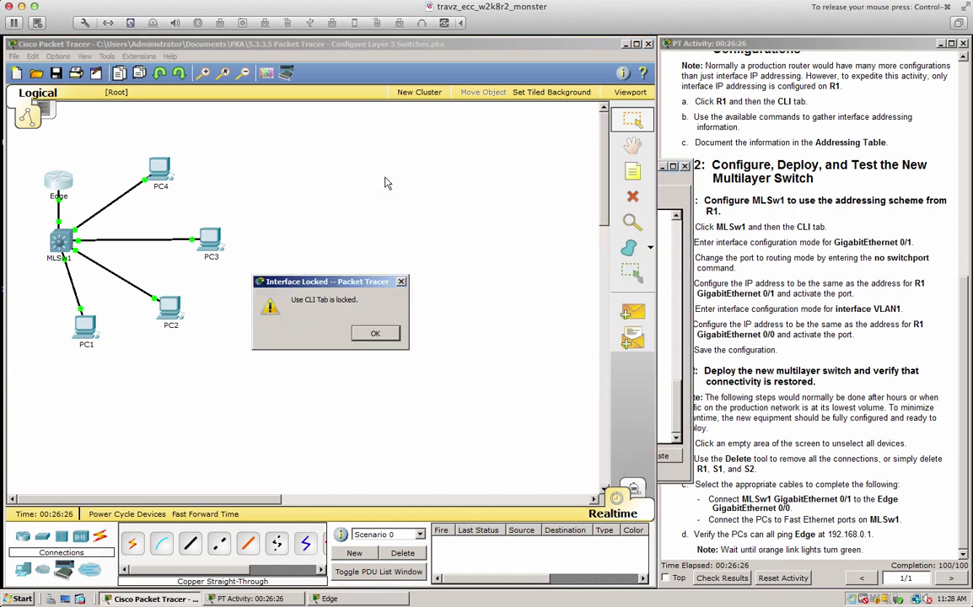
click(376, 334)
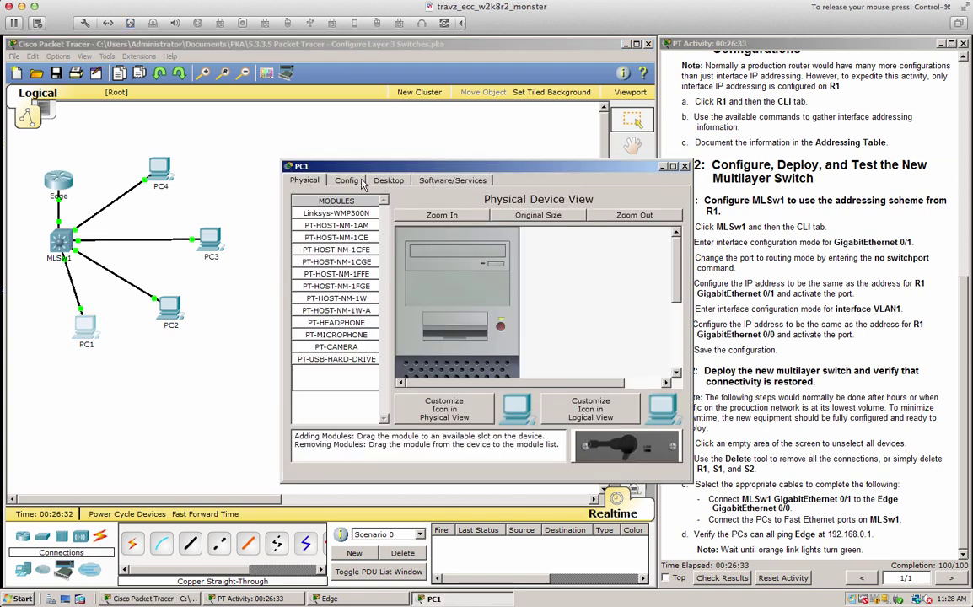
Step: From PC1's Command Prompt, ping 192.168.0.1 twice, the repeat getting 4 of 4 replies
click(389, 179)
click(556, 220)
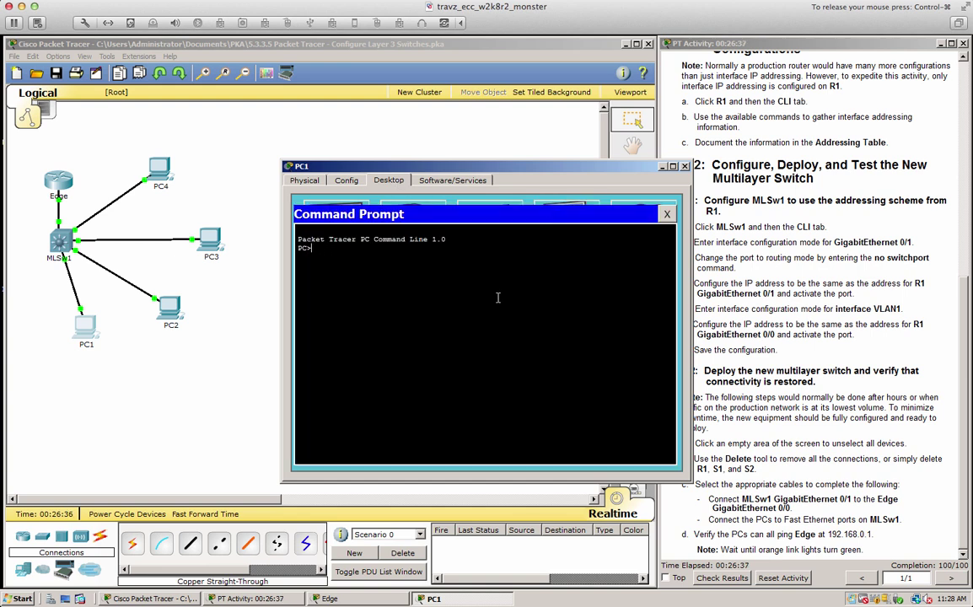
text(ping 192.168.0.1)
key(Return)
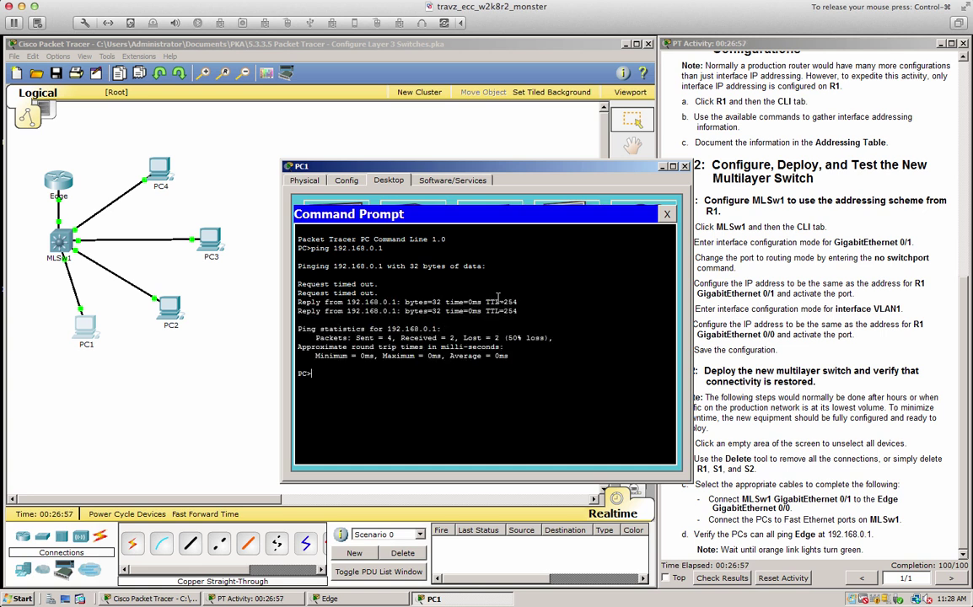
key(Up)
key(Return)
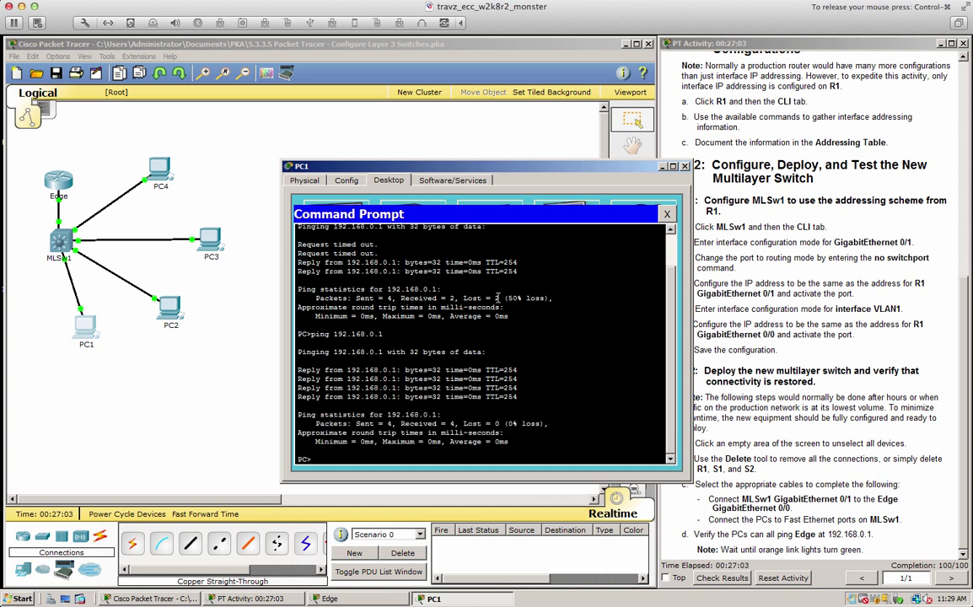
Step: Ping 192.168.0.1 twice from PC2's Command Prompt, reaching 0% loss on the repeat
click(175, 311)
click(389, 180)
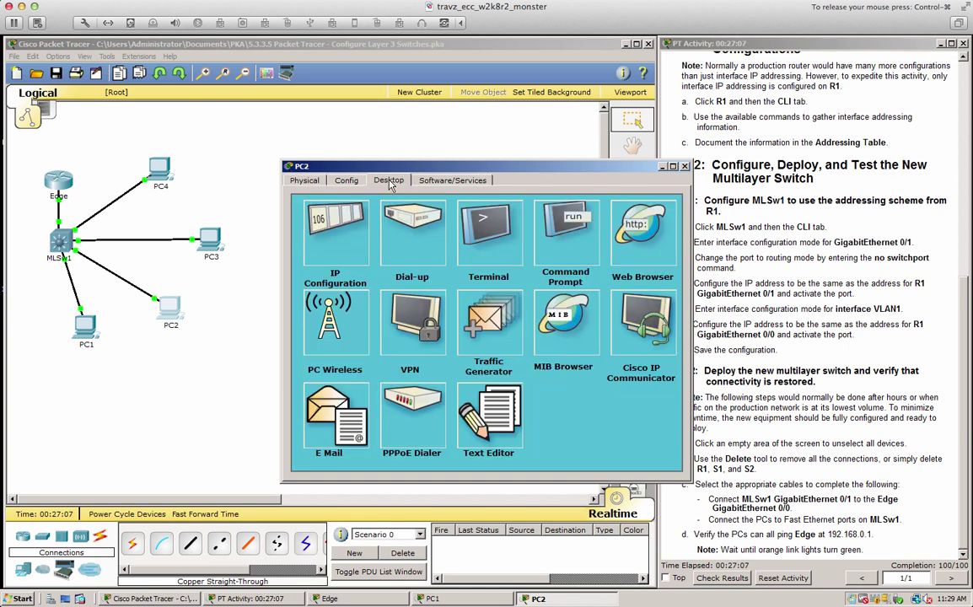
click(538, 233)
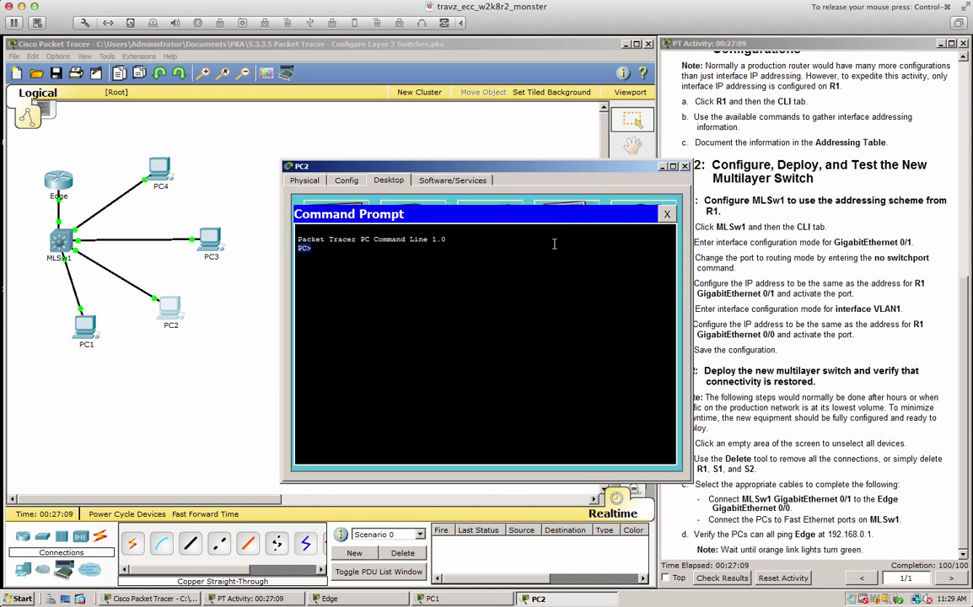
text(ping 192.168.0.)
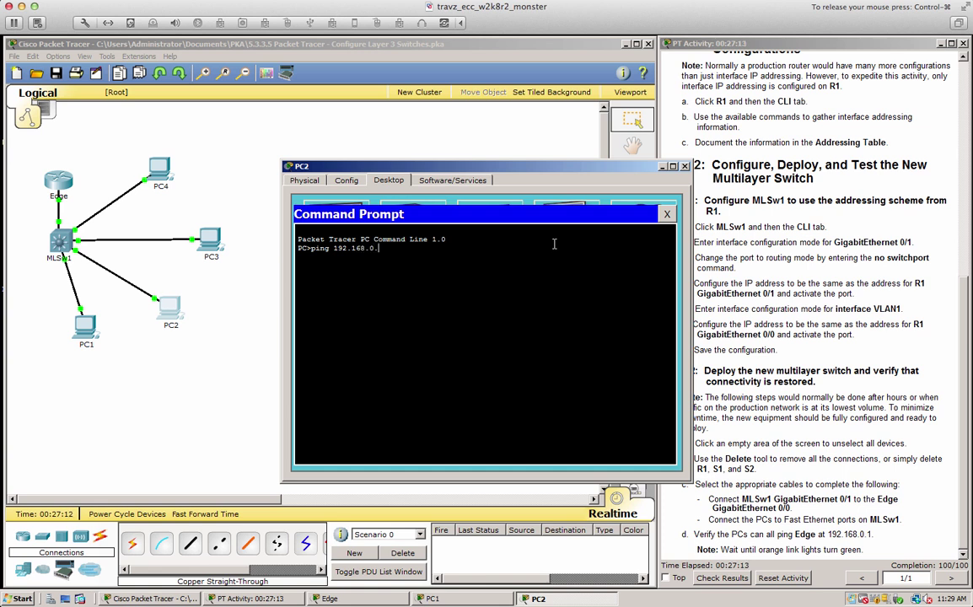
text(1)
key(Return)
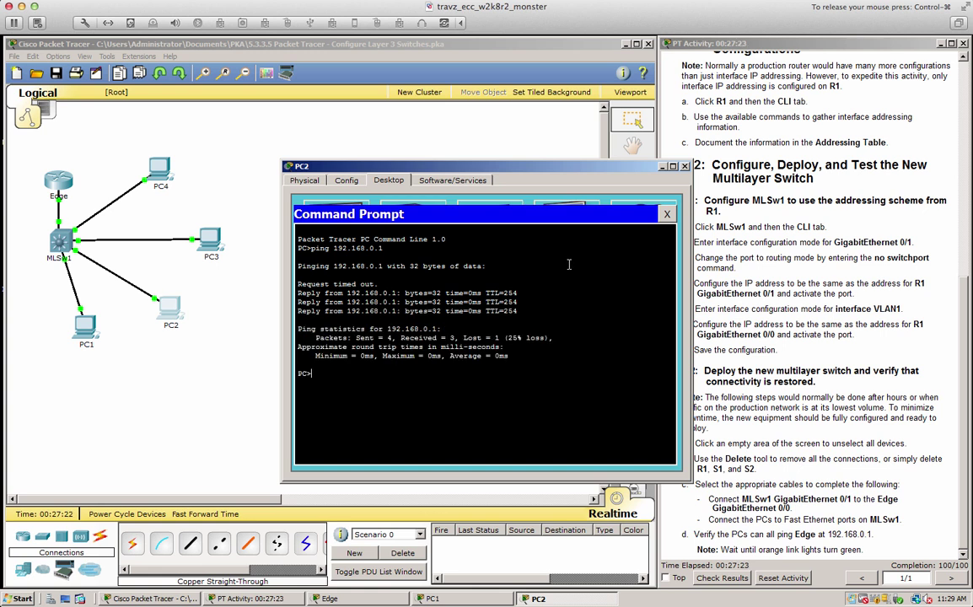
key(Up)
key(Return)
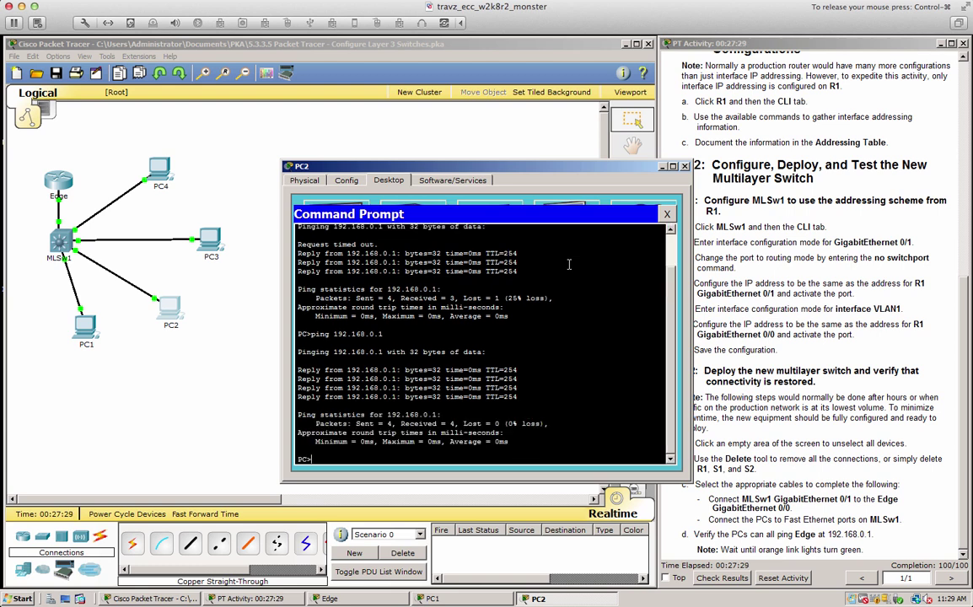
Step: Ping 192.168.0.1 twice from PC3's Command Prompt, reaching 0% loss on the repeat
click(206, 238)
click(389, 181)
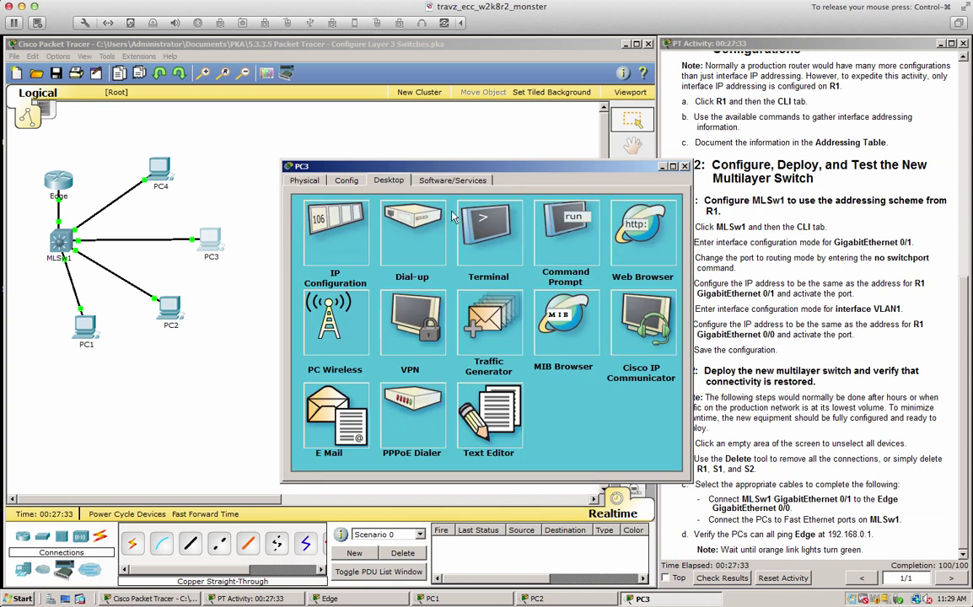
click(567, 226)
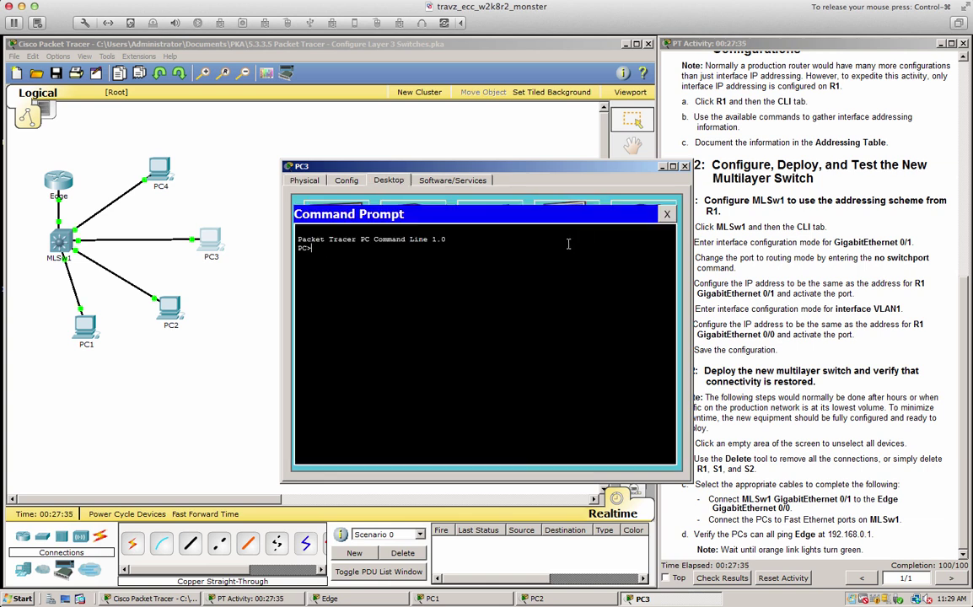
text(ping 192.168.0.1)
key(Return)
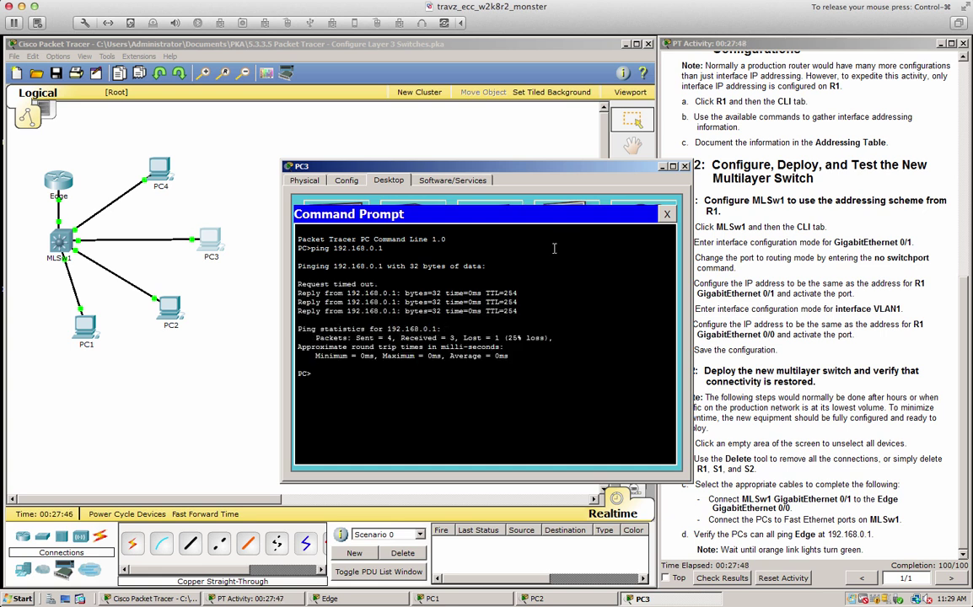
key(Up)
key(Return)
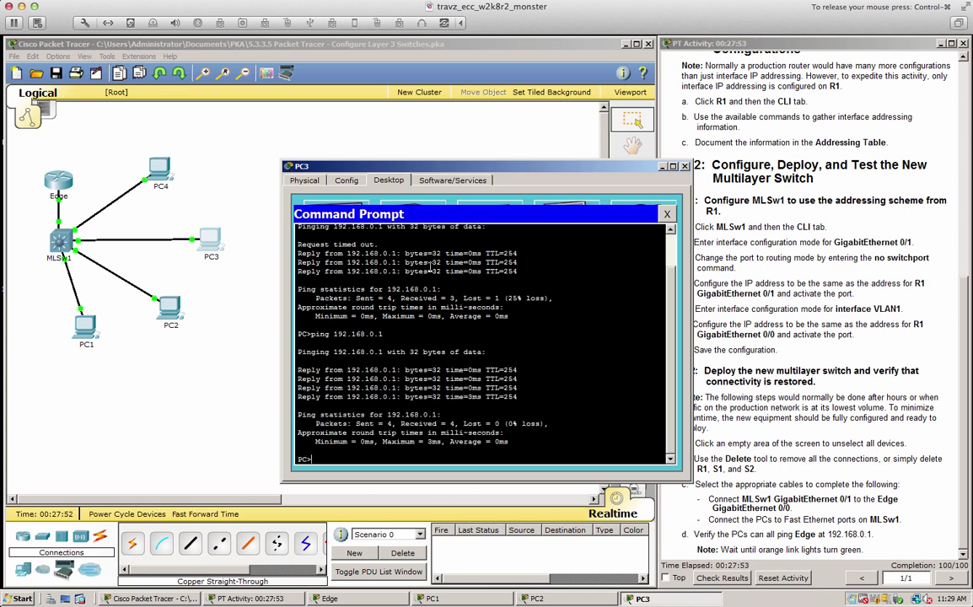
Step: Ping 192.168.0.1 twice from PC4's Command Prompt, getting 4 of 4 replies
click(155, 173)
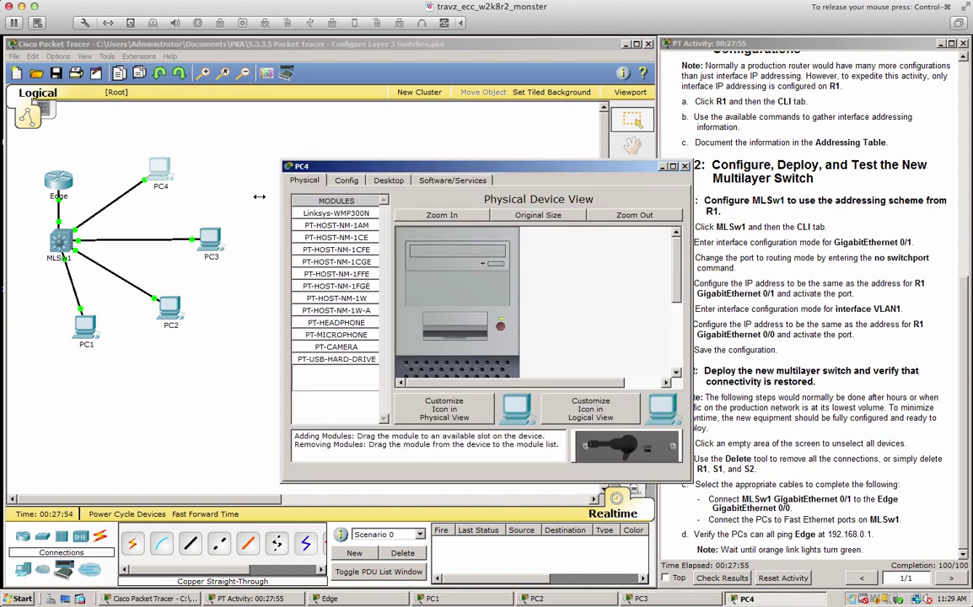
click(389, 180)
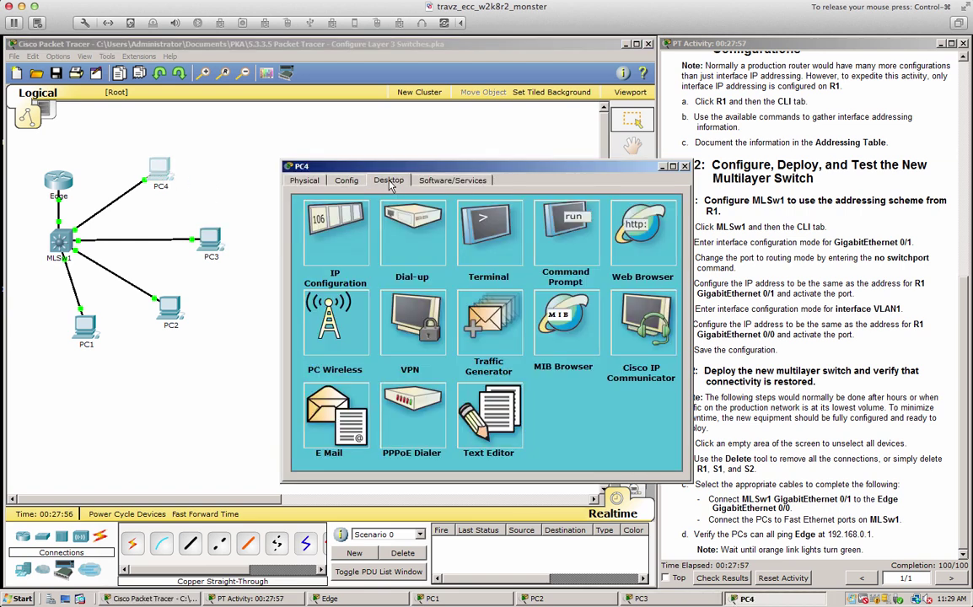
click(571, 236)
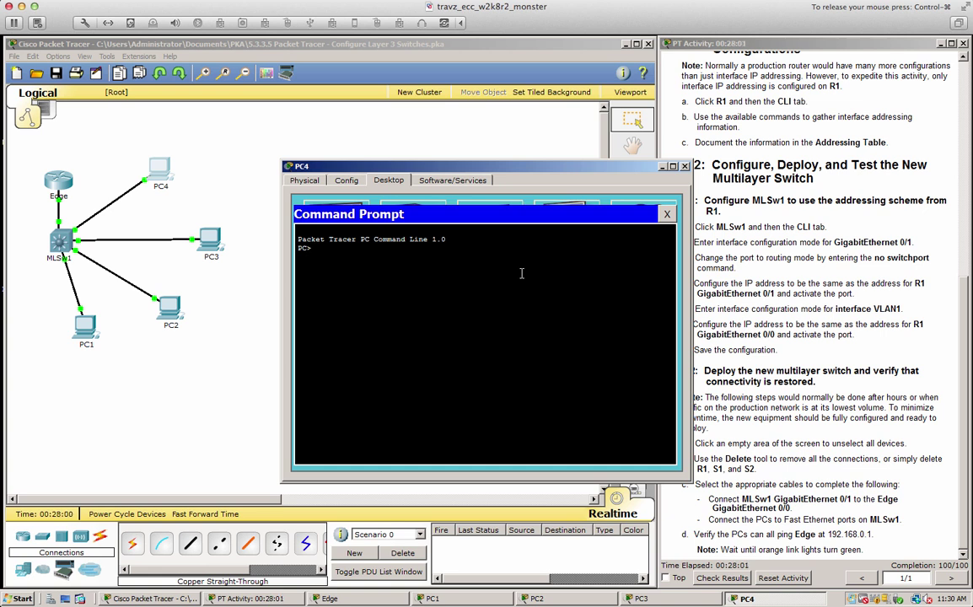
text(ping 192.168.0.1)
key(Return)
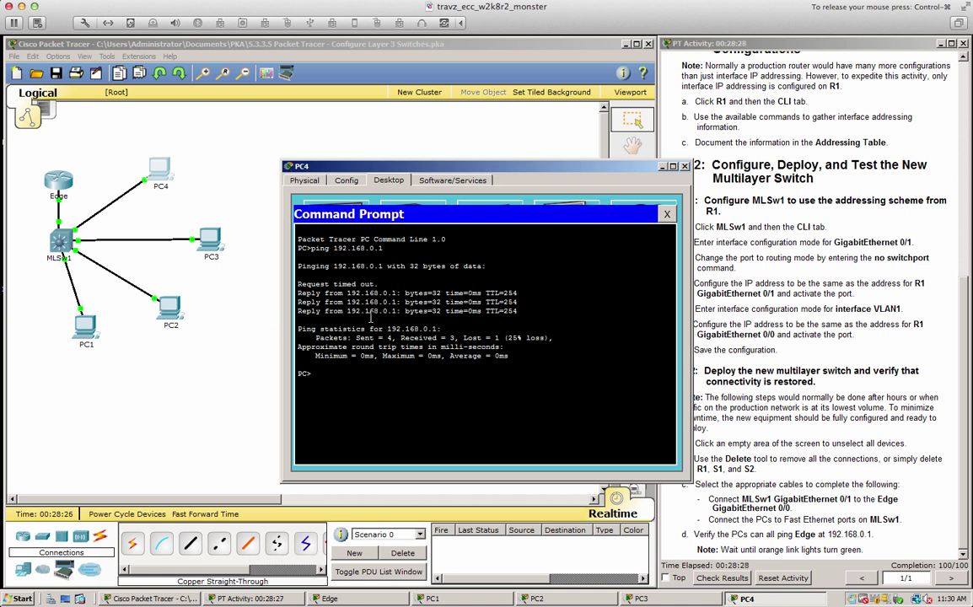
key(Up)
key(Return)
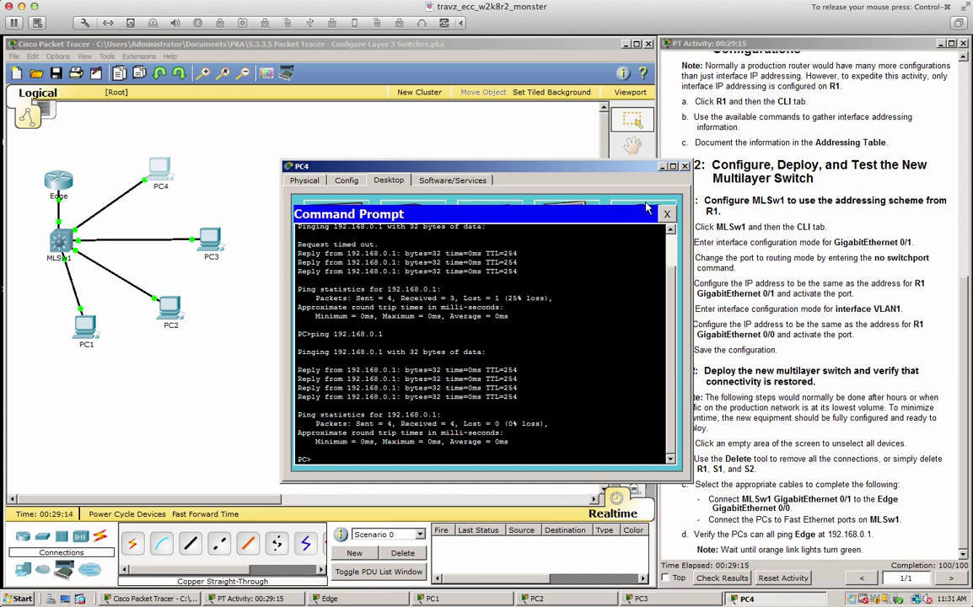
Step: Check the activity results, confirm 100/100 with 12/12 assessment items, and close them
click(615, 152)
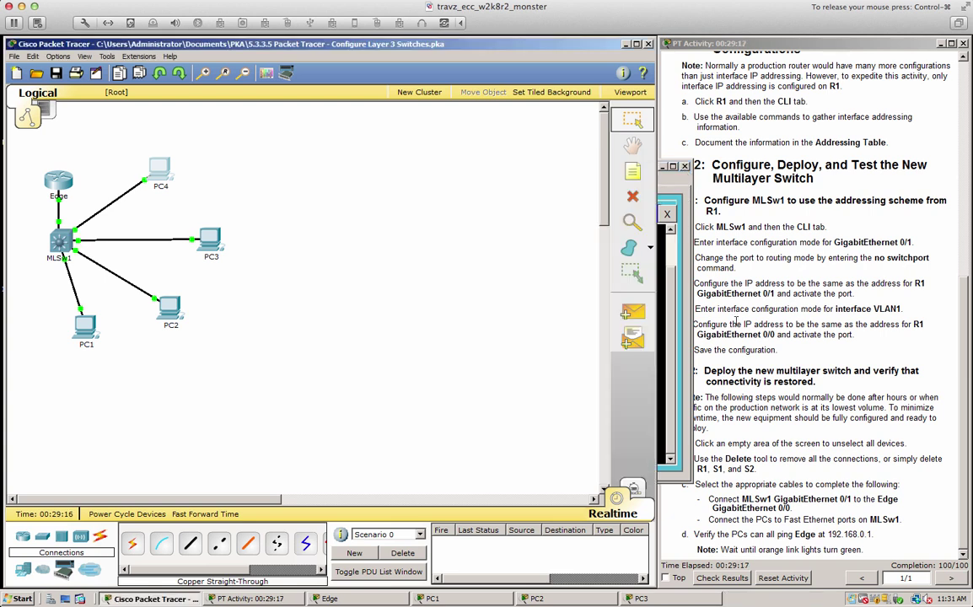
click(725, 579)
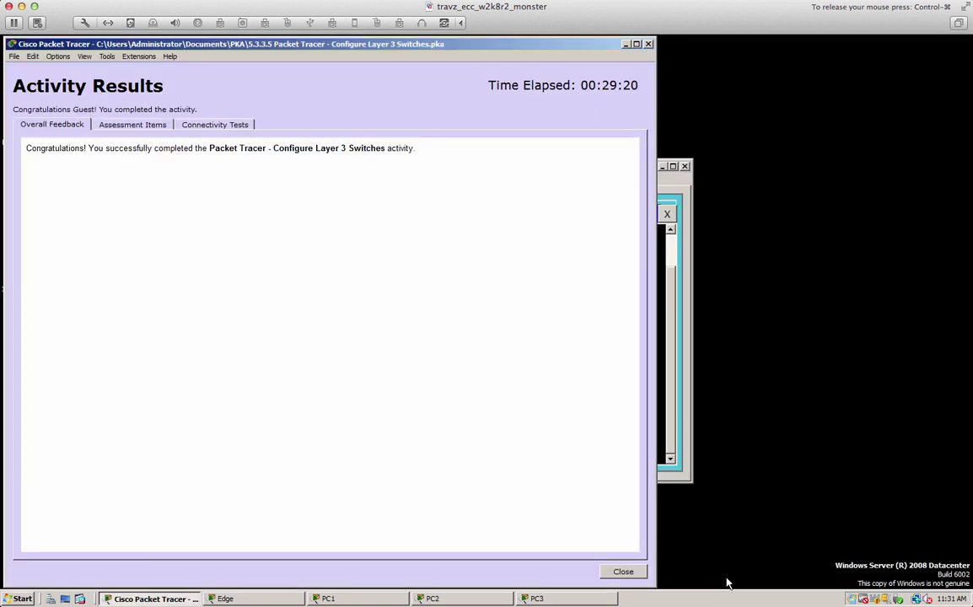
click(121, 125)
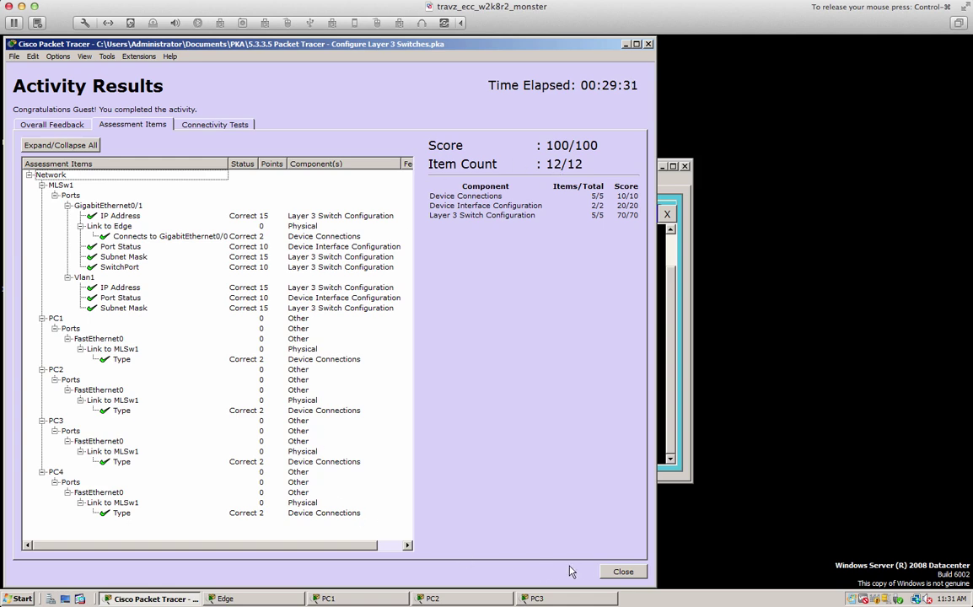
click(624, 573)
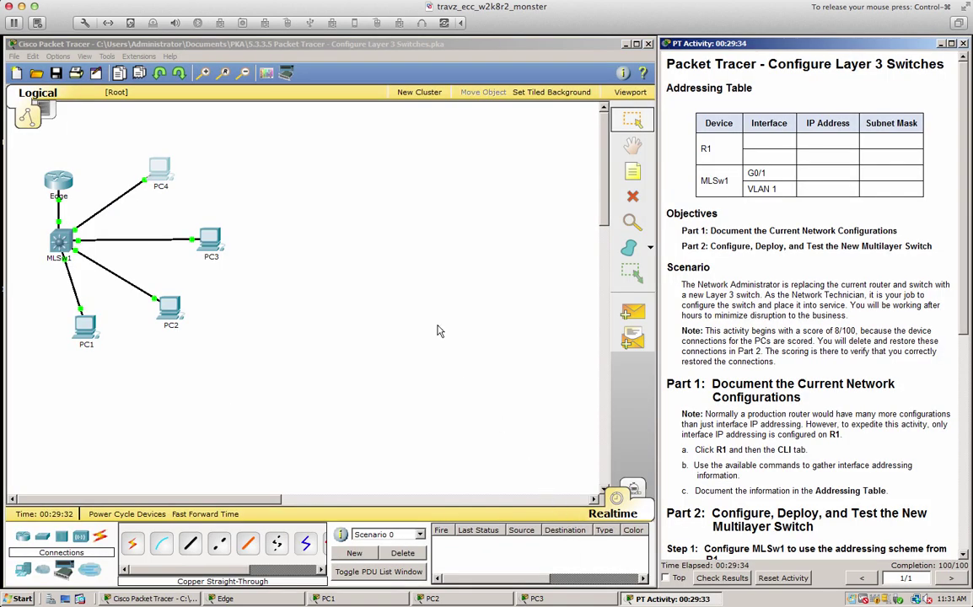
Step: Save As with the student's name and a hyphen prefixed to the existing file name
click(14, 58)
click(52, 124)
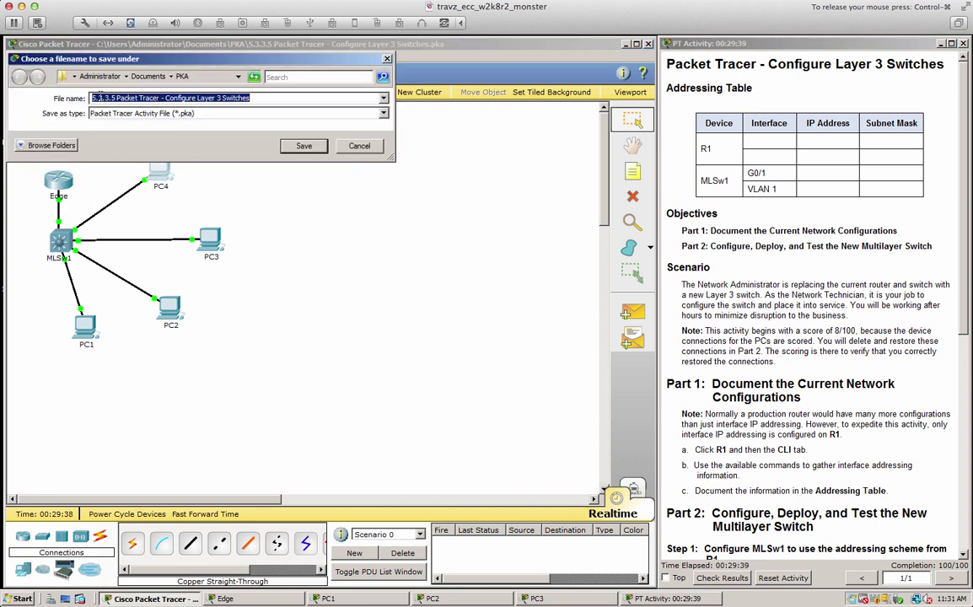
click(115, 97)
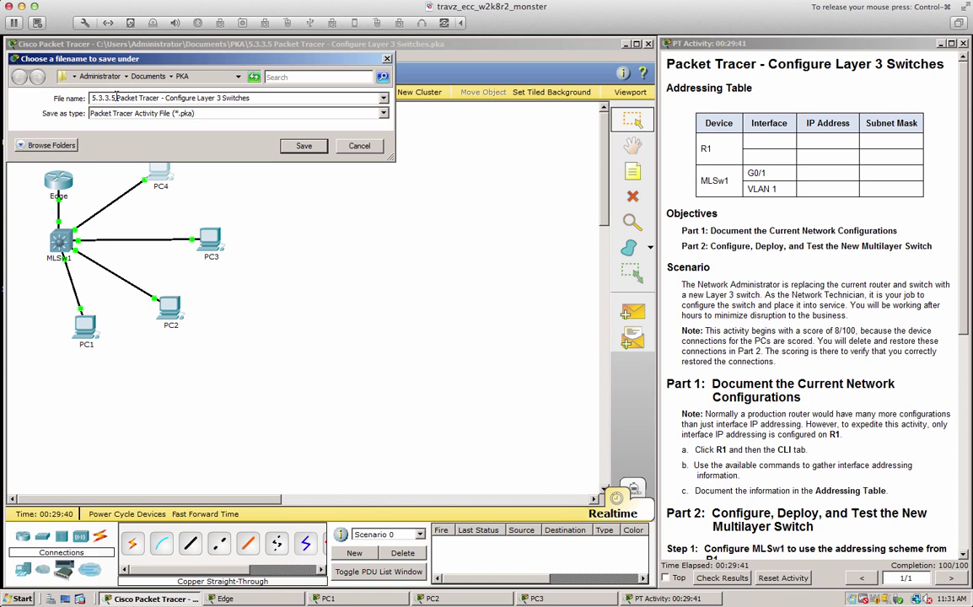
key(Home)
text(TravisBonfigli)
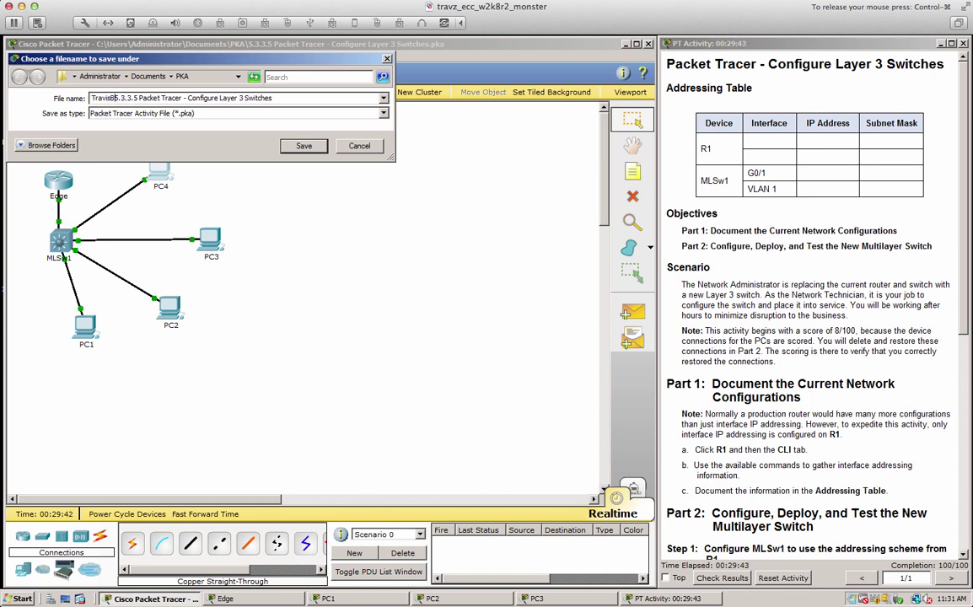
text(-)
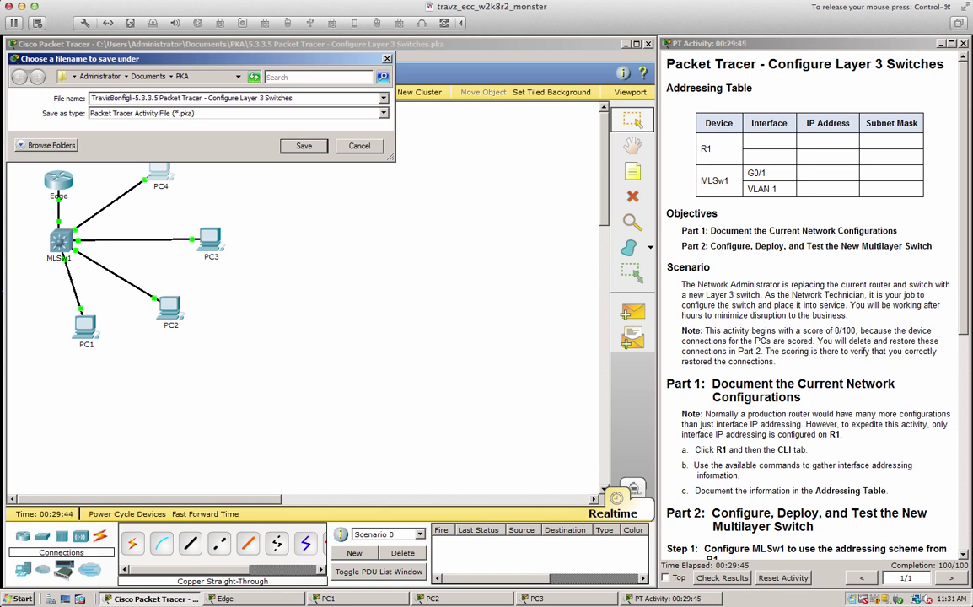
click(318, 150)
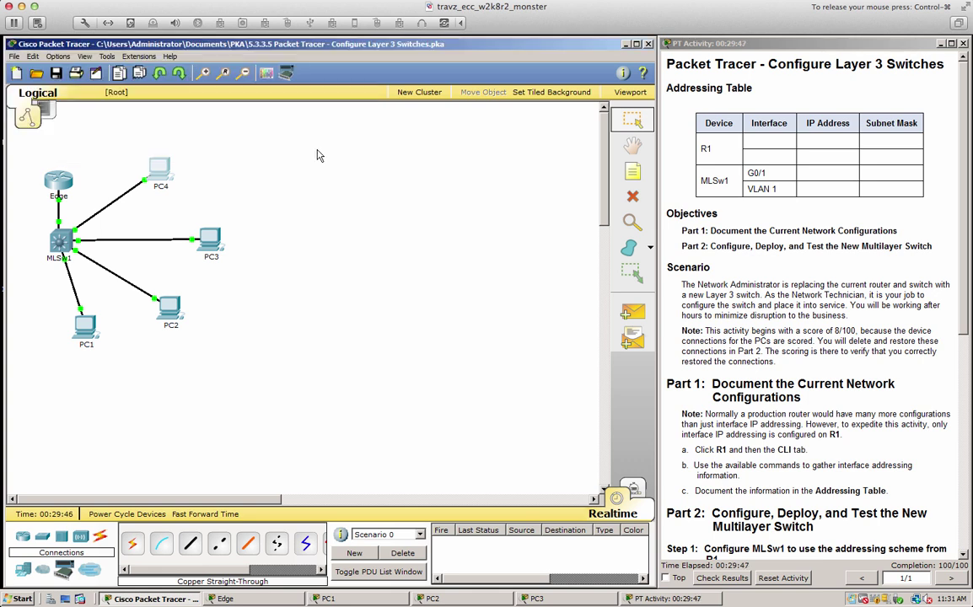